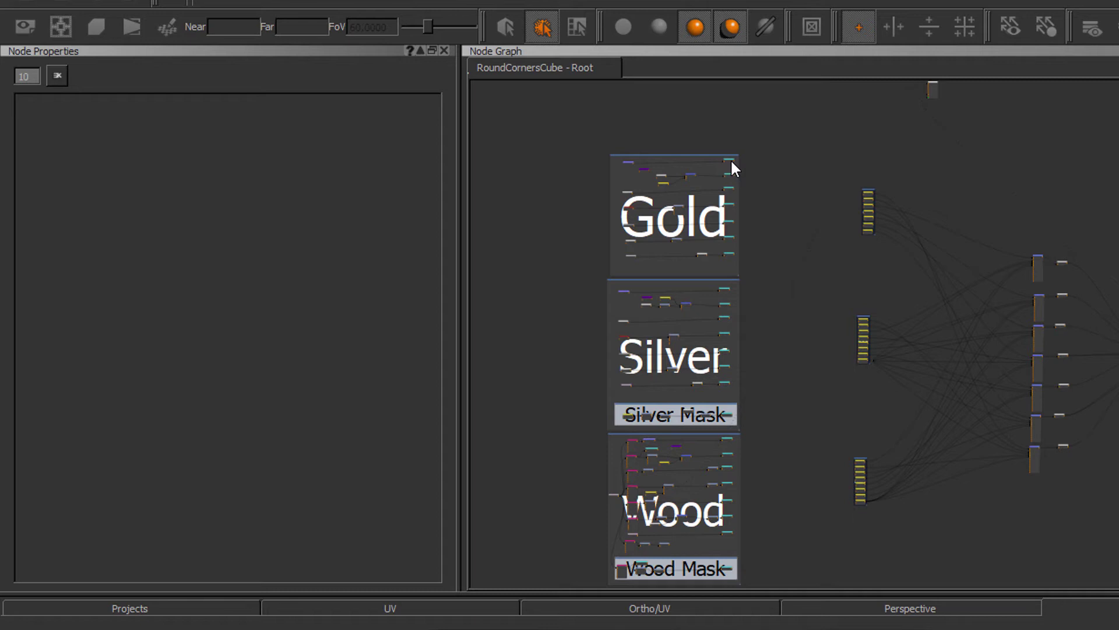
Open the properties of the Gold_NOR radio transmitter and check its option for automatic reconnect on node import
{"action": "double_click", "coordinate": [731, 162]}
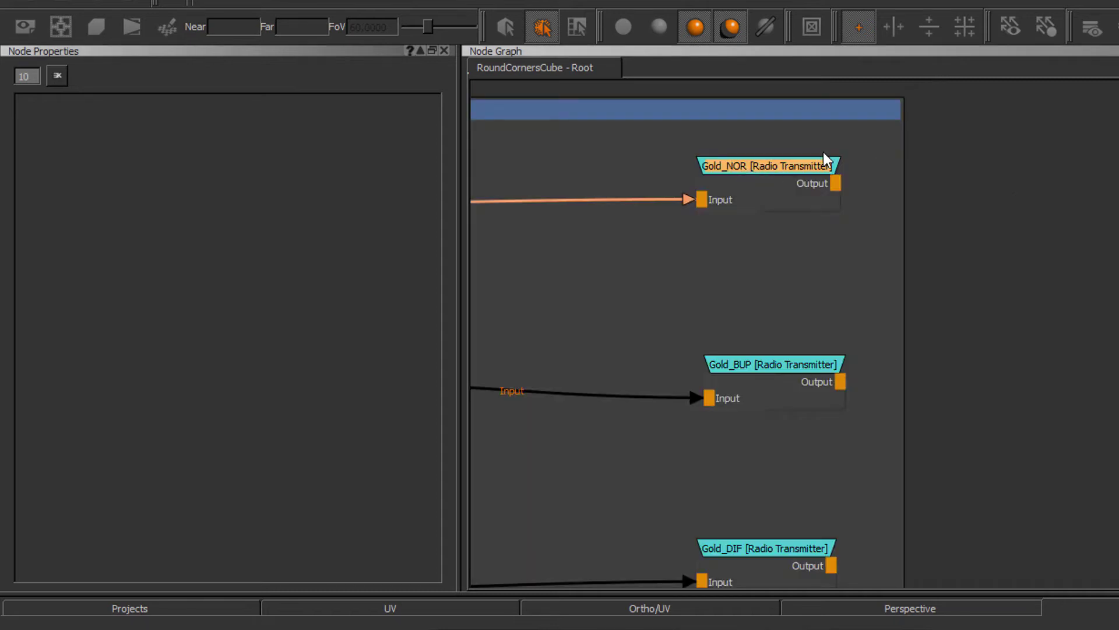
{"action": "left_click", "coordinate": [779, 167]}
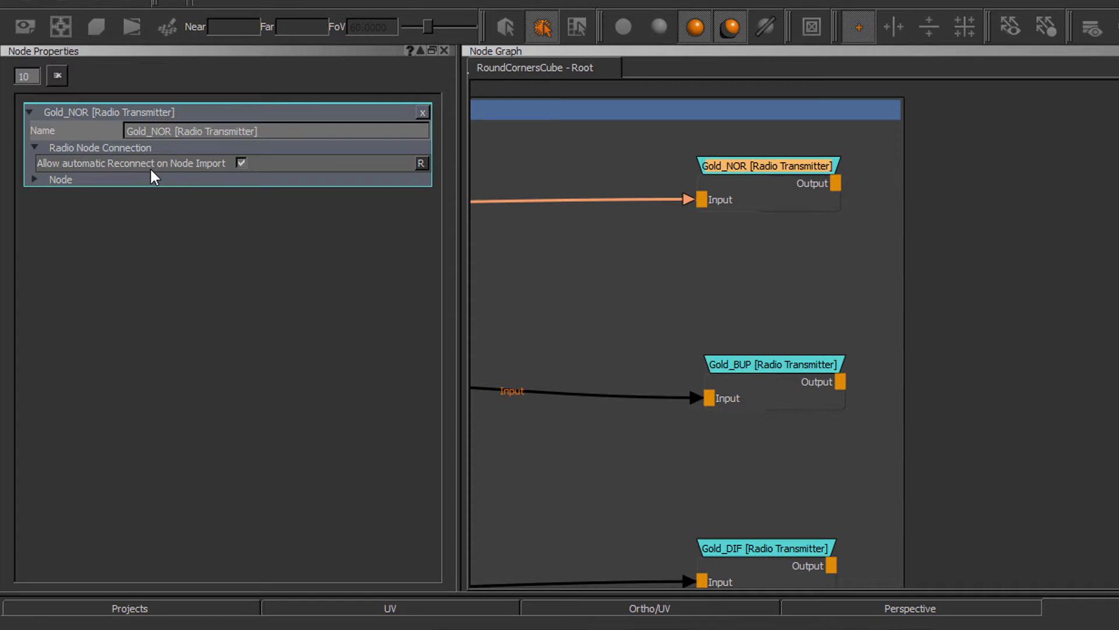
{"action": "mouse_move", "coordinate": [212, 163]}
Examine the radio transmitters in the Gold and Silver groups and the radio nodes feeding the shader network
{"action": "scroll", "coordinate": [757, 322], "scroll_direction": "down", "scroll_amount": 6}
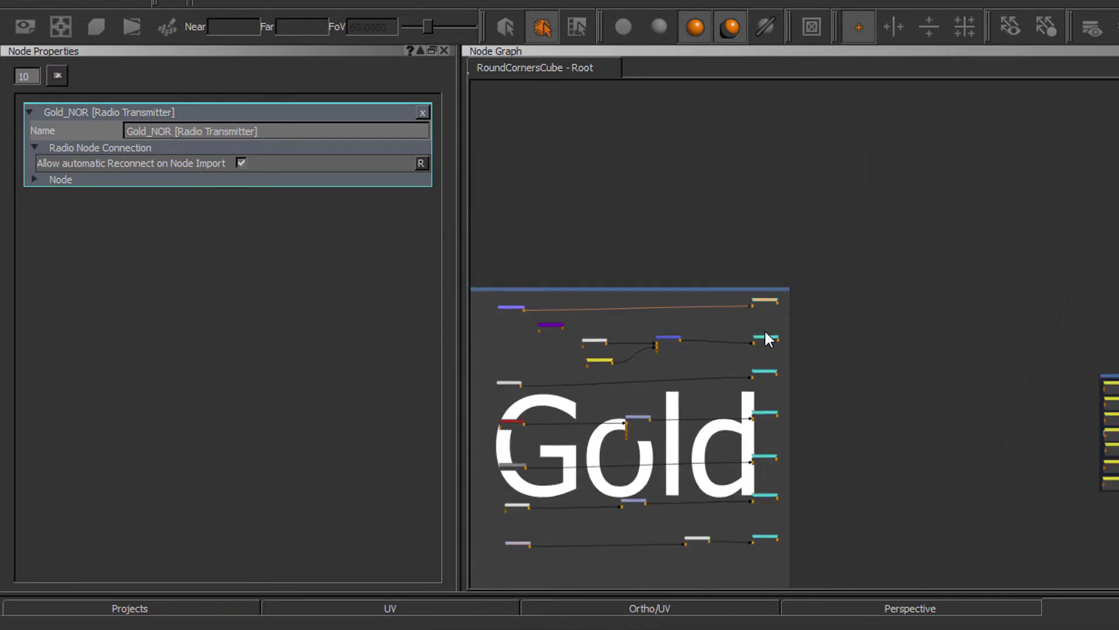
{"action": "middle_click_drag", "start_coordinate": [841, 396], "coordinate": [930, 208]}
{"action": "left_click_drag", "start_coordinate": [859, 374], "coordinate": [861, 111]}
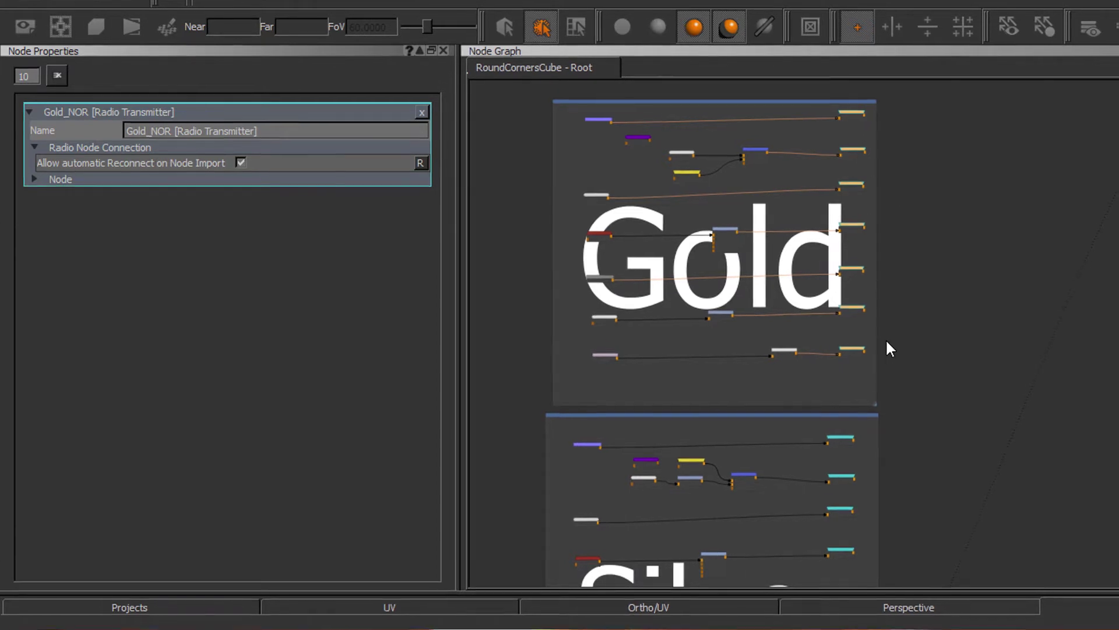
{"action": "middle_click_drag", "start_coordinate": [913, 360], "coordinate": [883, 111]}
{"action": "scroll", "coordinate": [904, 329], "scroll_direction": "down", "scroll_amount": 2}
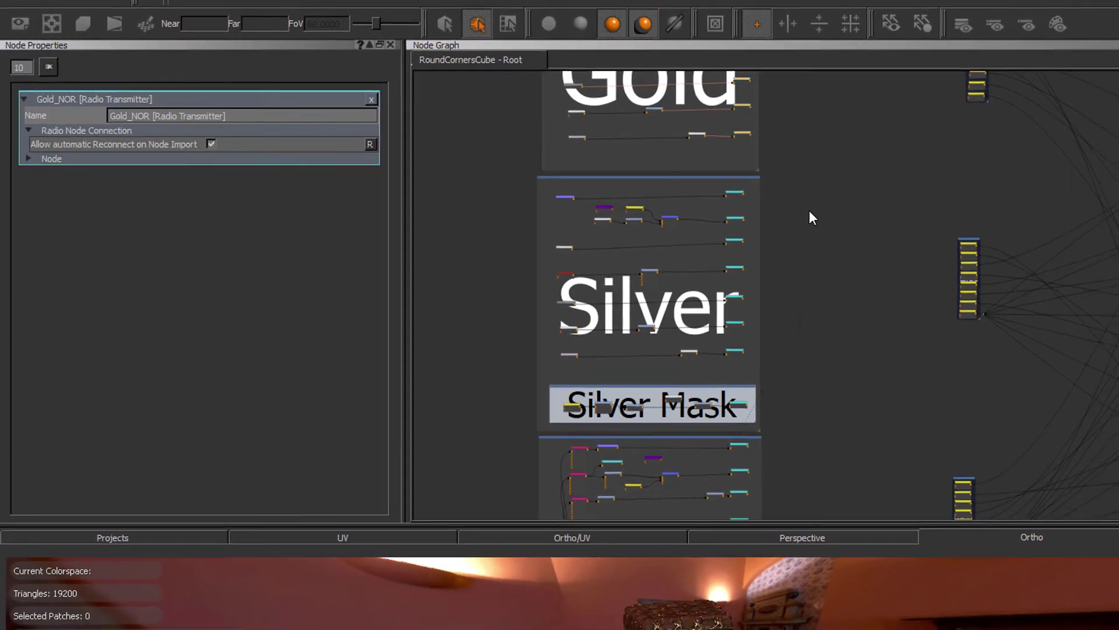
{"action": "middle_click_drag", "start_coordinate": [847, 214], "coordinate": [796, 350]}
{"action": "middle_click_drag", "start_coordinate": [849, 216], "coordinate": [698, 221]}
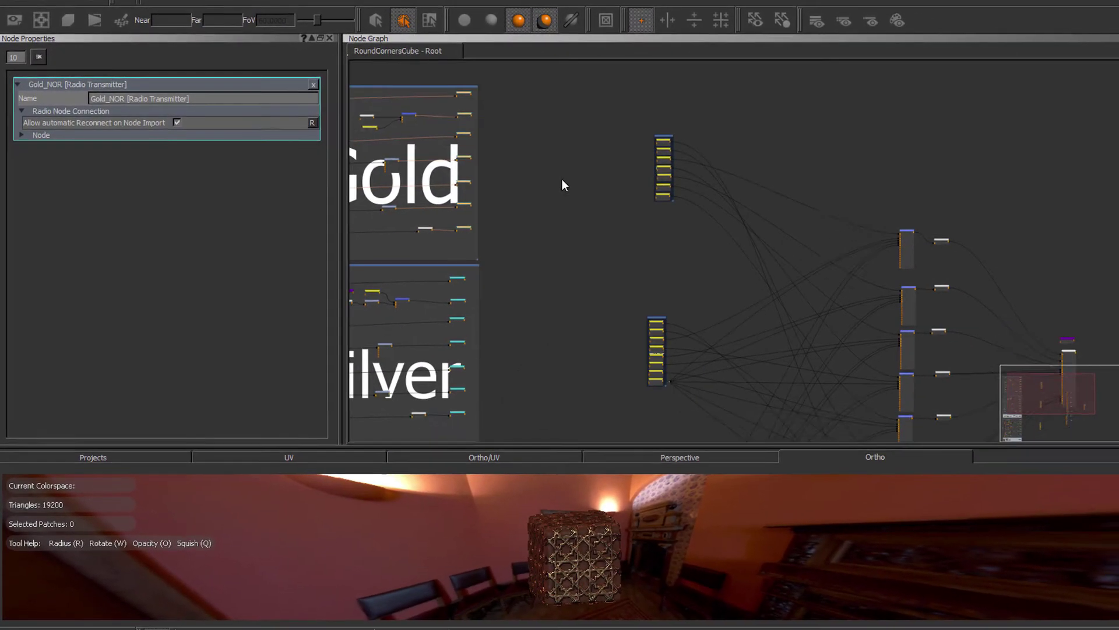
{"action": "scroll", "coordinate": [562, 179], "scroll_direction": "down", "scroll_amount": 2}
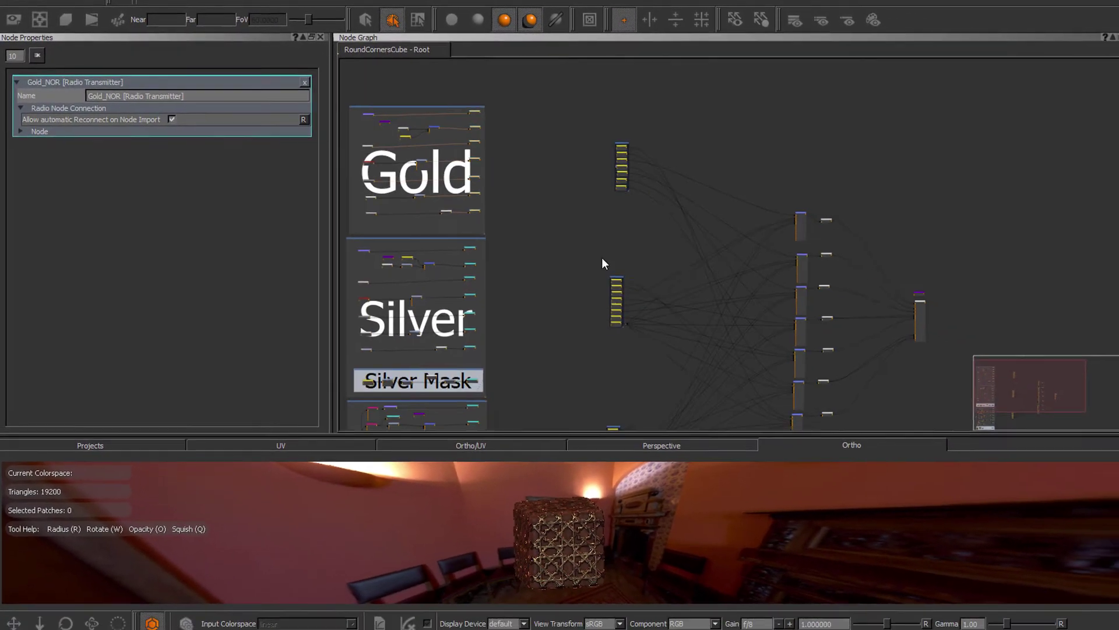
Export the radio nodes and the connected shader network to C:/temp/testNetwork.mng, overwriting the existing file
{"action": "middle_click_drag", "start_coordinate": [597, 253], "coordinate": [547, 176]}
{"action": "scroll", "coordinate": [547, 176], "scroll_direction": "down", "scroll_amount": 2}
{"action": "left_click_drag", "start_coordinate": [532, 71], "coordinate": [875, 377]}
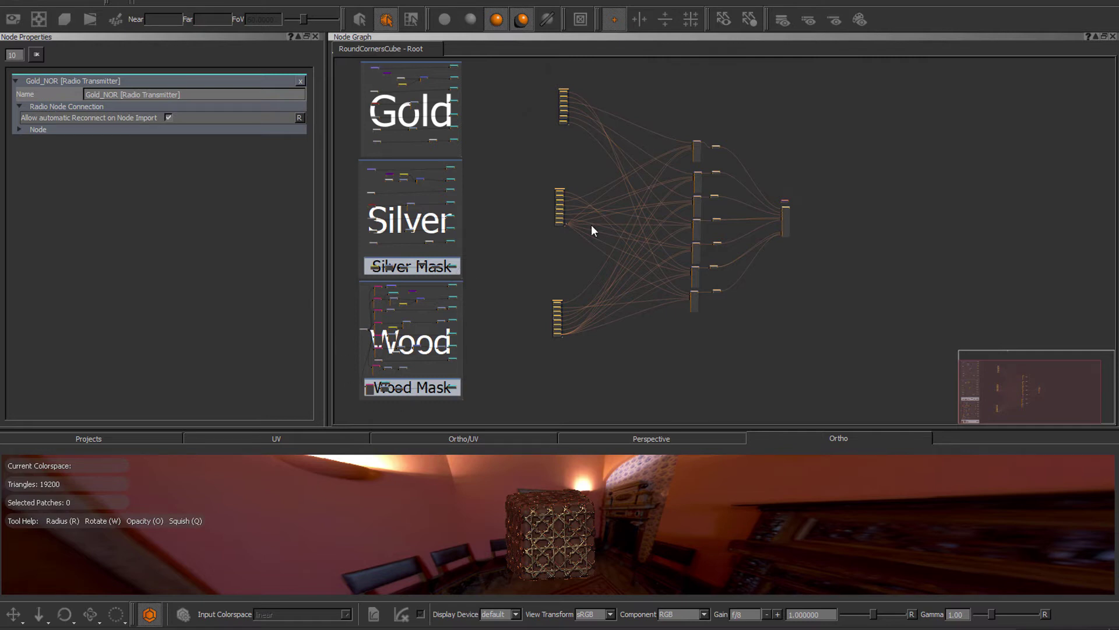
{"action": "right_click", "coordinate": [548, 154]}
{"action": "mouse_move", "coordinate": [595, 197]}
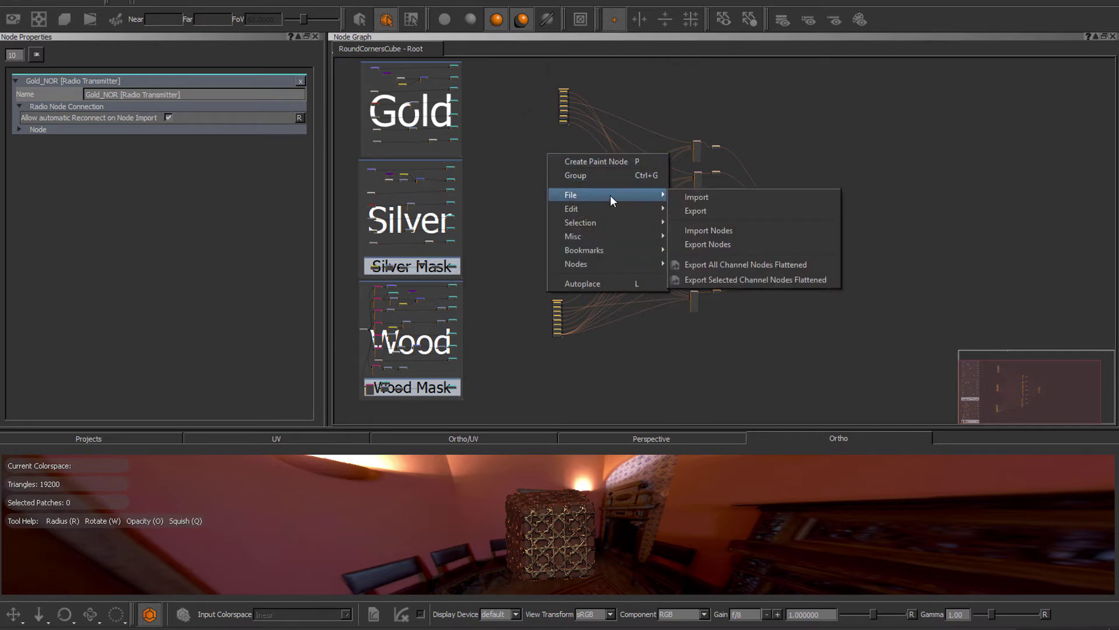
{"action": "left_click", "coordinate": [722, 231]}
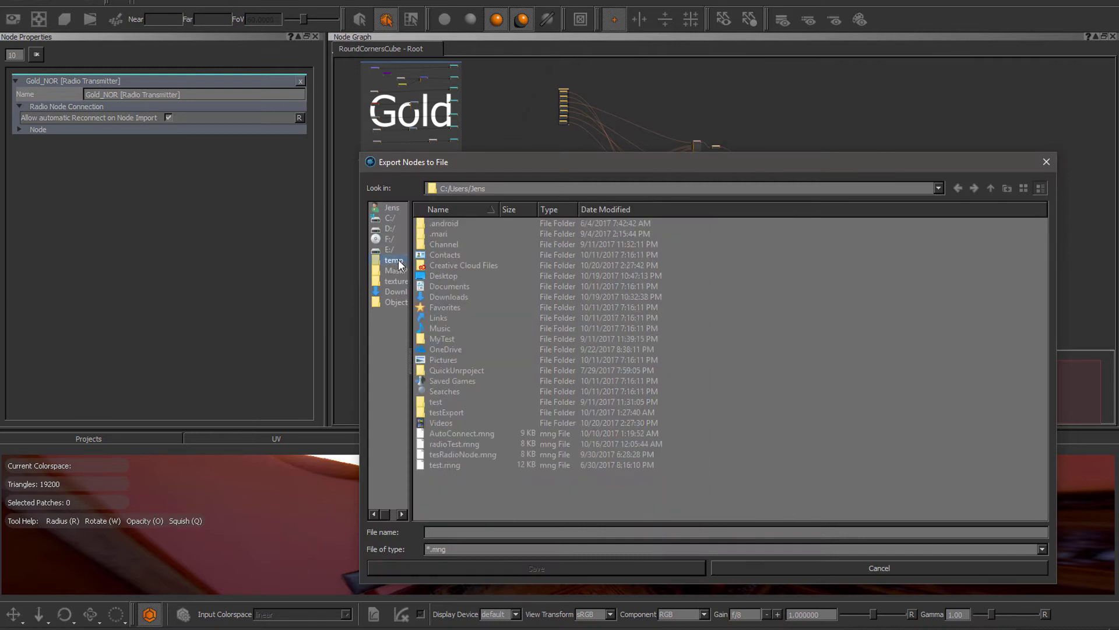
{"action": "left_click", "coordinate": [395, 261]}
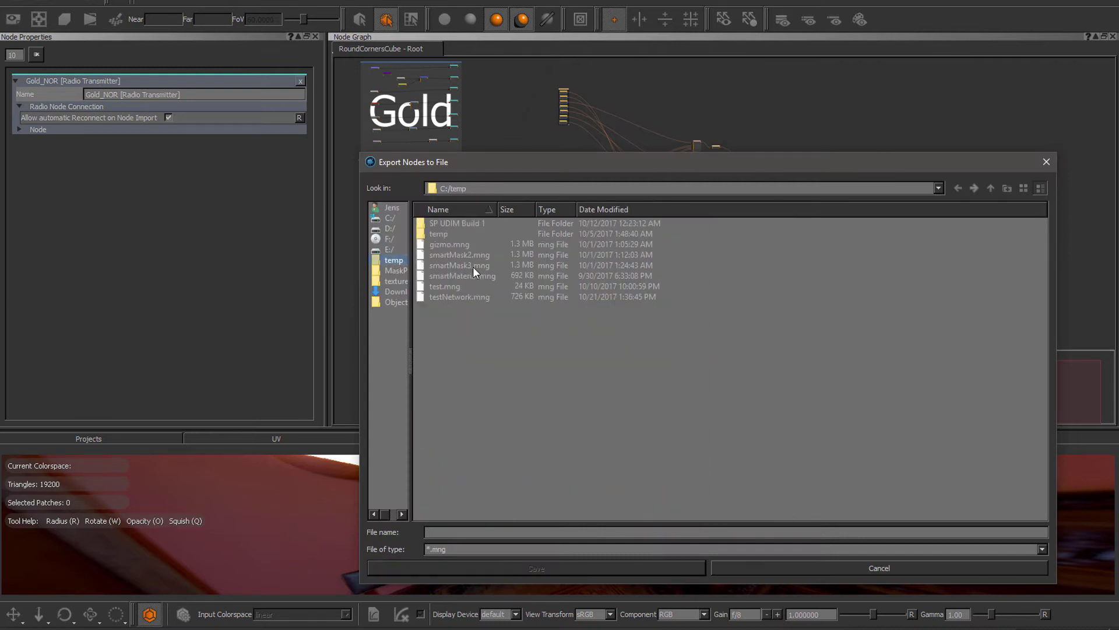
{"action": "left_click", "coordinate": [467, 296]}
{"action": "left_click", "coordinate": [645, 568]}
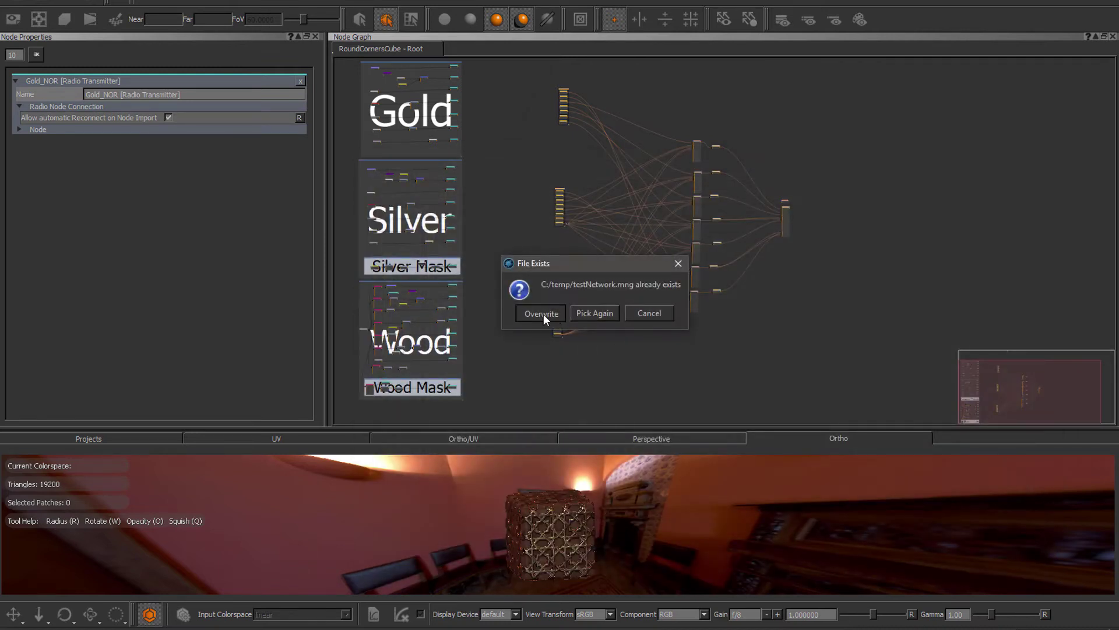
{"action": "left_click", "coordinate": [541, 314]}
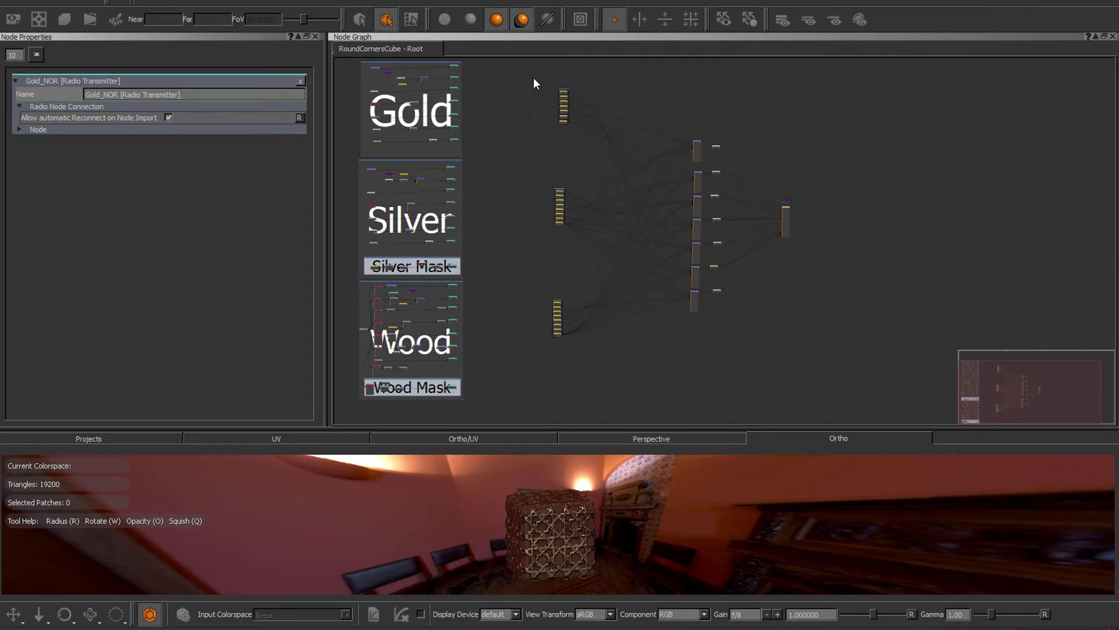
Delete the exported radio nodes and shader network, keeping the Gold, Silver and Wood groups
{"action": "left_click_drag", "start_coordinate": [536, 75], "coordinate": [776, 308]}
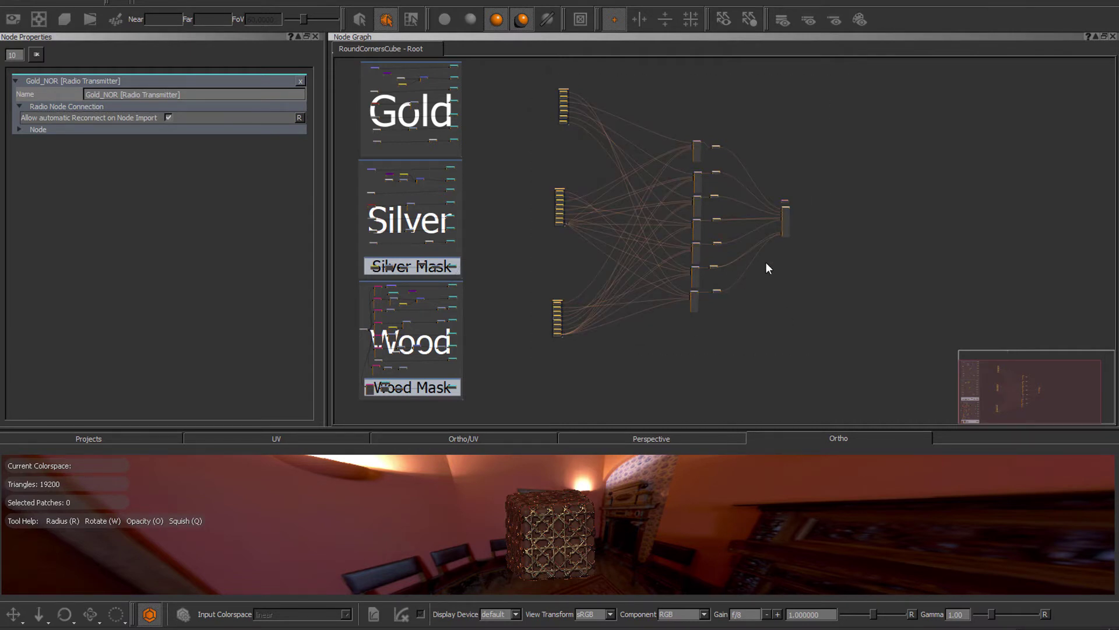
{"action": "key", "text": "Delete"}
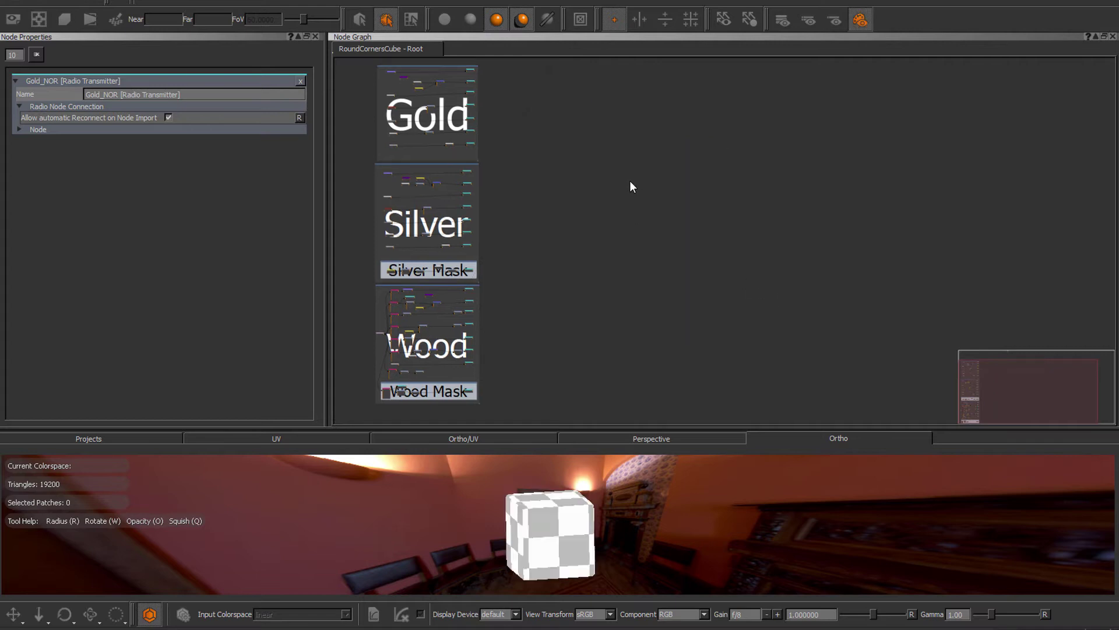
Import the nodes from C:/temp/testNetwork.mng into the node graph
{"action": "right_click", "coordinate": [705, 179]}
{"action": "mouse_move", "coordinate": [771, 224]}
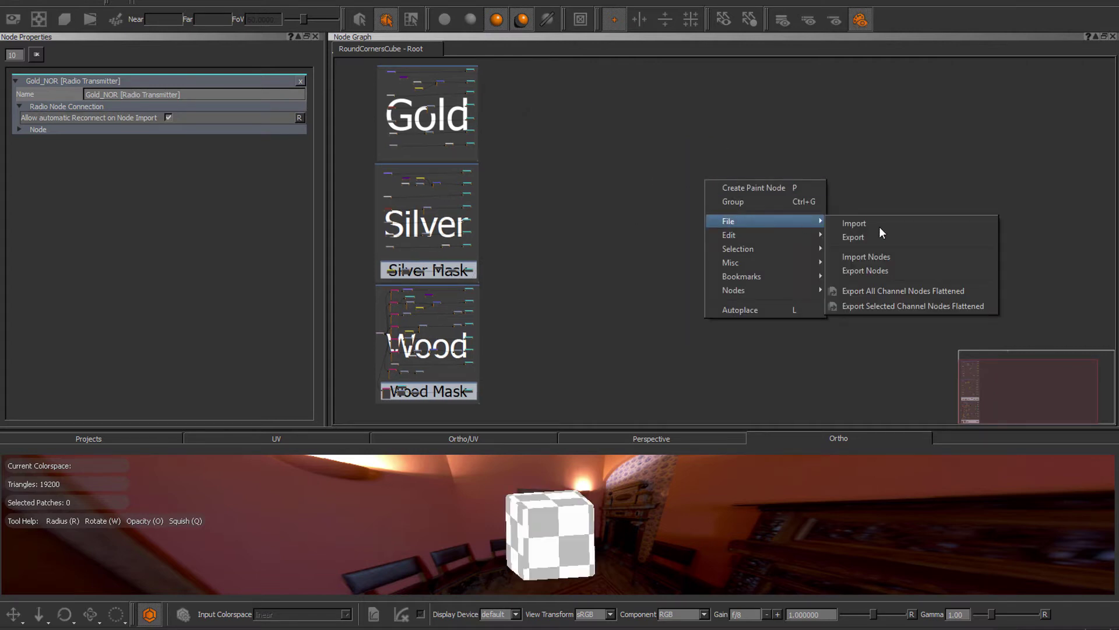
{"action": "left_click", "coordinate": [876, 256]}
{"action": "left_click", "coordinate": [394, 260]}
{"action": "left_click", "coordinate": [460, 297]}
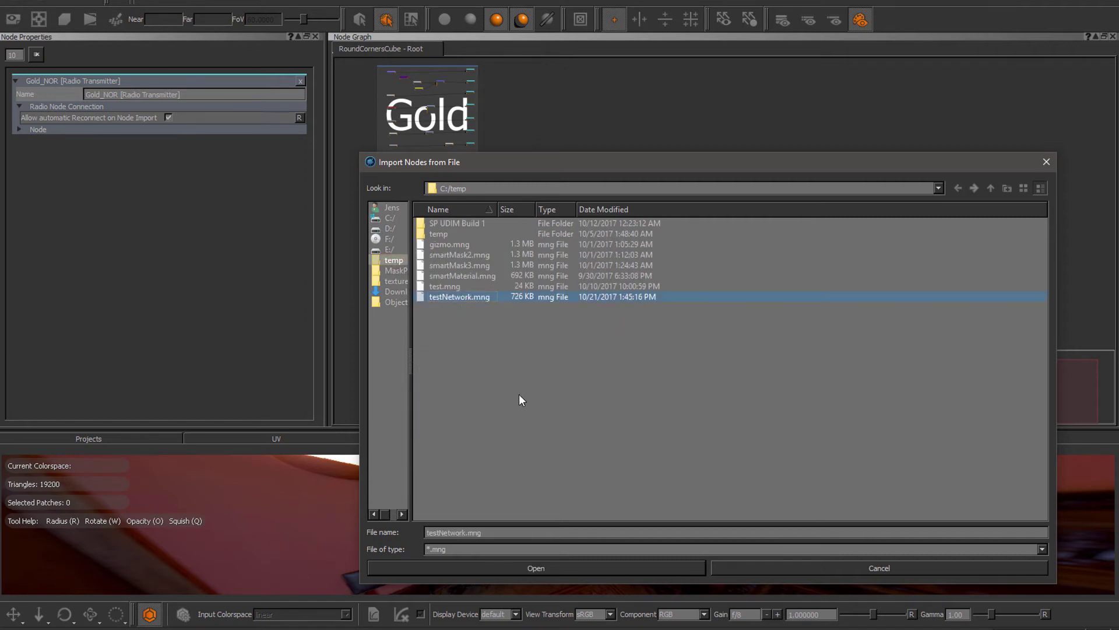
{"action": "left_click", "coordinate": [612, 569]}
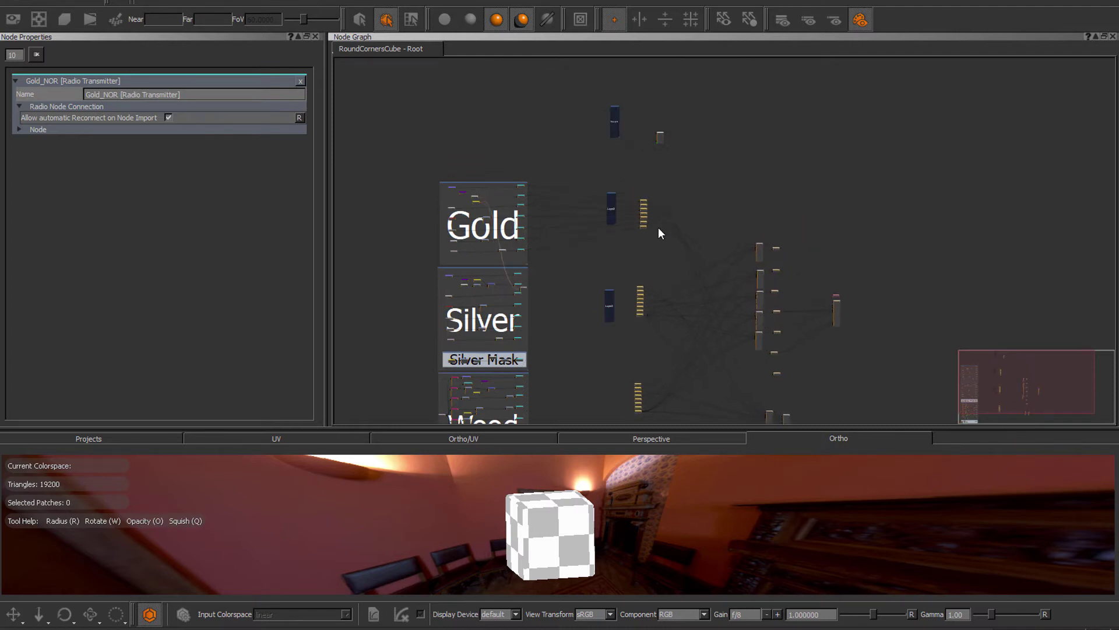
Delete the three displaced backdrops that came in with the imported radio nodes
{"action": "left_click_drag", "start_coordinate": [595, 87], "coordinate": [621, 335]}
{"action": "key", "text": "Delete"}
Examine the connections between the Gold group's transmitters and the imported Gold radio nodes
{"action": "middle_click_drag", "start_coordinate": [608, 331], "coordinate": [601, 260]}
{"action": "scroll", "coordinate": [596, 181], "scroll_direction": "up", "scroll_amount": 5}
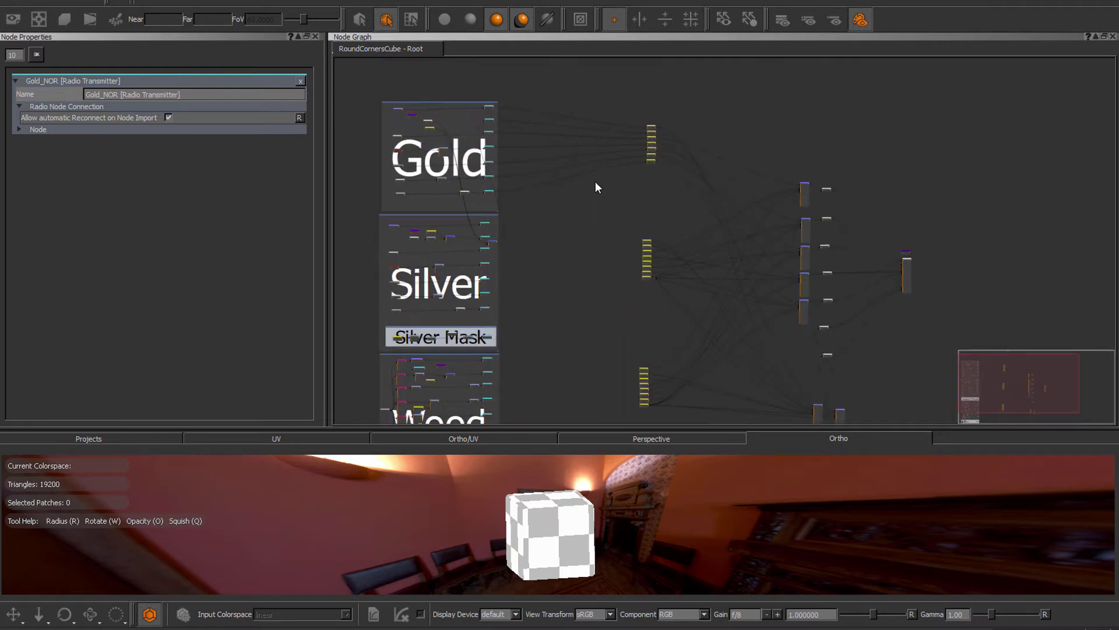
{"action": "scroll", "coordinate": [603, 117], "scroll_direction": "up", "scroll_amount": 3}
{"action": "middle_click_drag", "start_coordinate": [596, 174], "coordinate": [631, 162]}
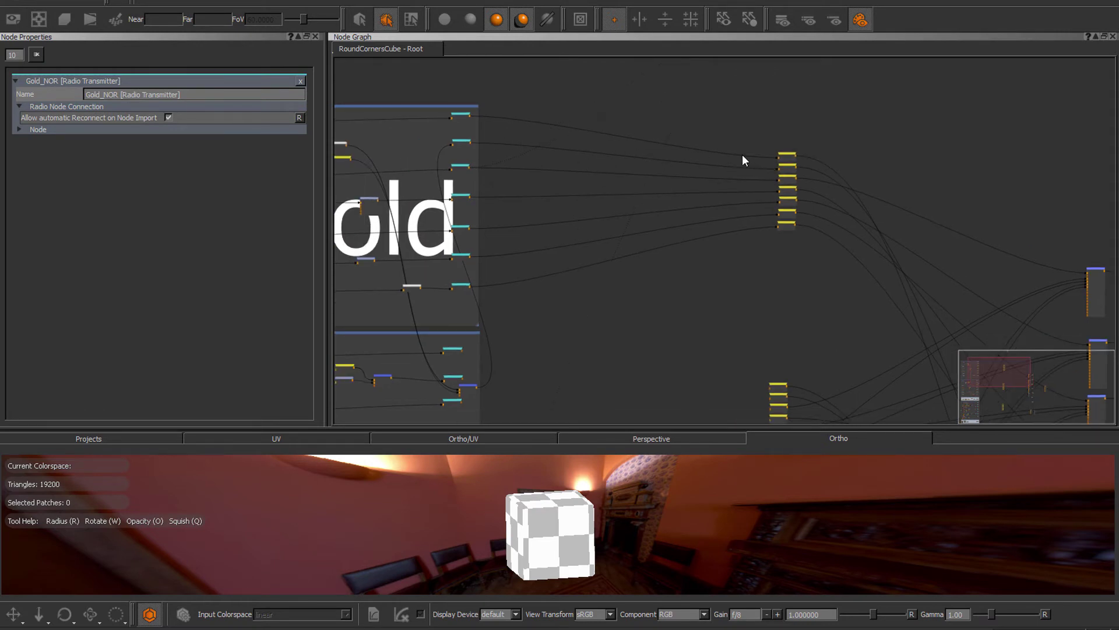
{"action": "scroll", "coordinate": [711, 157], "scroll_direction": "up", "scroll_amount": 5}
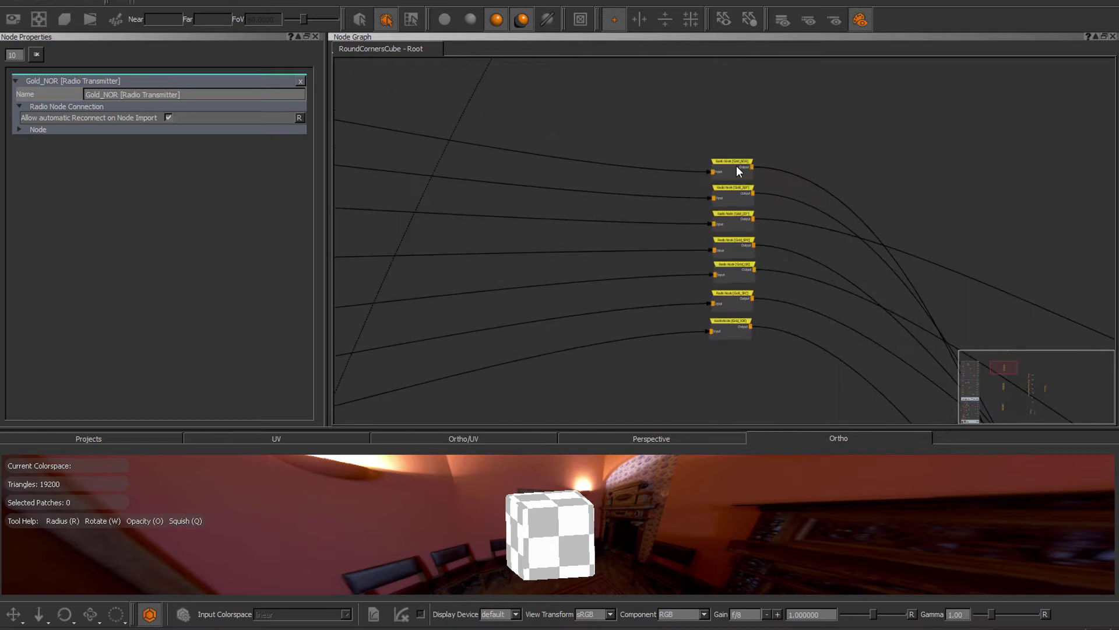
{"action": "left_click_drag", "start_coordinate": [721, 131], "coordinate": [743, 348]}
{"action": "scroll", "coordinate": [700, 249], "scroll_direction": "down", "scroll_amount": 5}
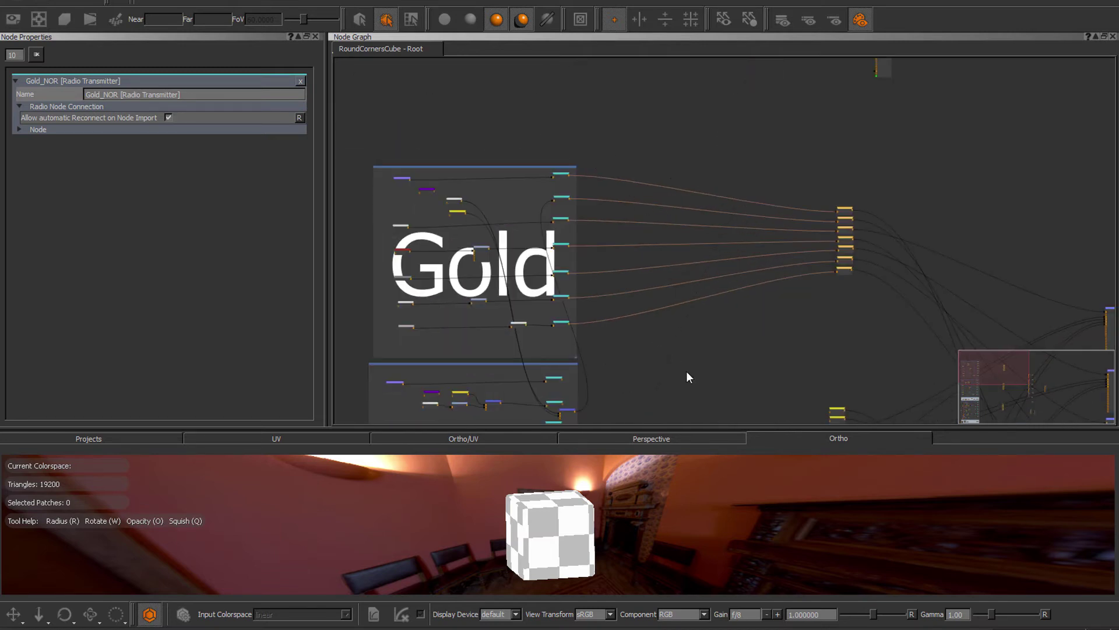
{"action": "left_click", "coordinate": [706, 366]}
Inspect the imported radio nodes beside the Silver and Wood groups and read the names of the Gold radio nodes
{"action": "middle_click_drag", "start_coordinate": [705, 328], "coordinate": [660, 216]}
{"action": "scroll", "coordinate": [660, 216], "scroll_direction": "down", "scroll_amount": 1}
{"action": "left_click_drag", "start_coordinate": [537, 288], "coordinate": [505, 145]}
{"action": "left_click_drag", "start_coordinate": [495, 104], "coordinate": [491, 105]}
{"action": "middle_click_drag", "start_coordinate": [591, 108], "coordinate": [586, 125]}
{"action": "scroll", "coordinate": [585, 126], "scroll_direction": "up", "scroll_amount": 1}
{"action": "middle_click_drag", "start_coordinate": [624, 180], "coordinate": [586, 169]}
{"action": "scroll", "coordinate": [586, 169], "scroll_direction": "down", "scroll_amount": 1}
{"action": "middle_click_drag", "start_coordinate": [695, 181], "coordinate": [592, 120]}
{"action": "middle_click_drag", "start_coordinate": [578, 256], "coordinate": [603, 298]}
{"action": "scroll", "coordinate": [641, 100], "scroll_direction": "up", "scroll_amount": 1}
{"action": "scroll", "coordinate": [599, 137], "scroll_direction": "up", "scroll_amount": 5}
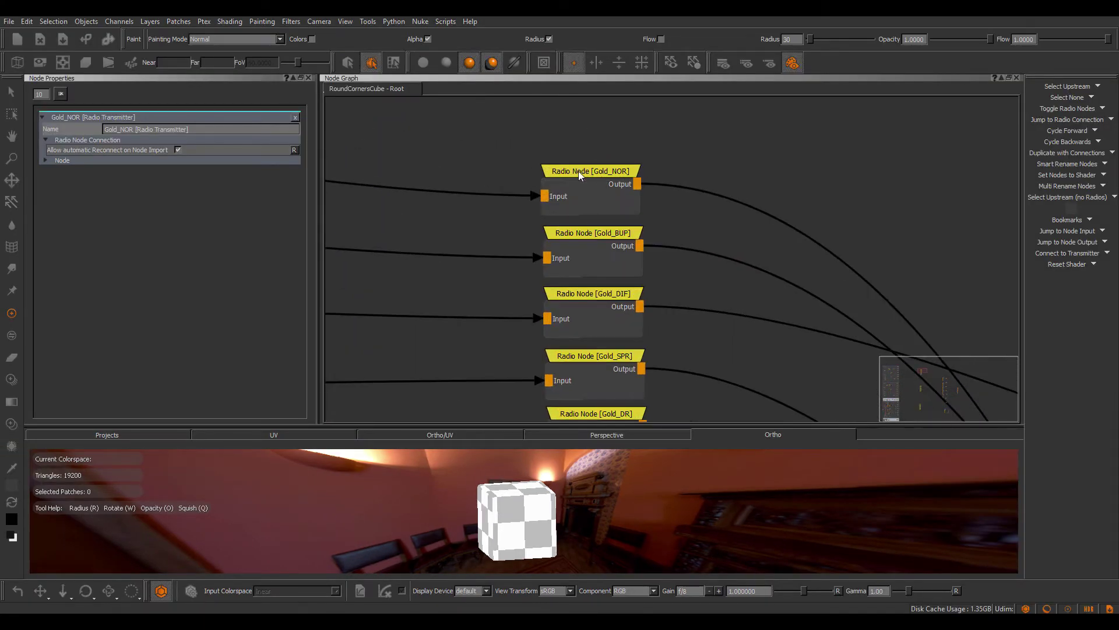
Compare the names of the Gold radio nodes with those of the transmitters in the Gold group
{"action": "scroll", "coordinate": [562, 168], "scroll_direction": "down", "scroll_amount": 2}
{"action": "middle_click_drag", "start_coordinate": [486, 158], "coordinate": [903, 217]}
{"action": "scroll", "coordinate": [559, 163], "scroll_direction": "down", "scroll_amount": 2}
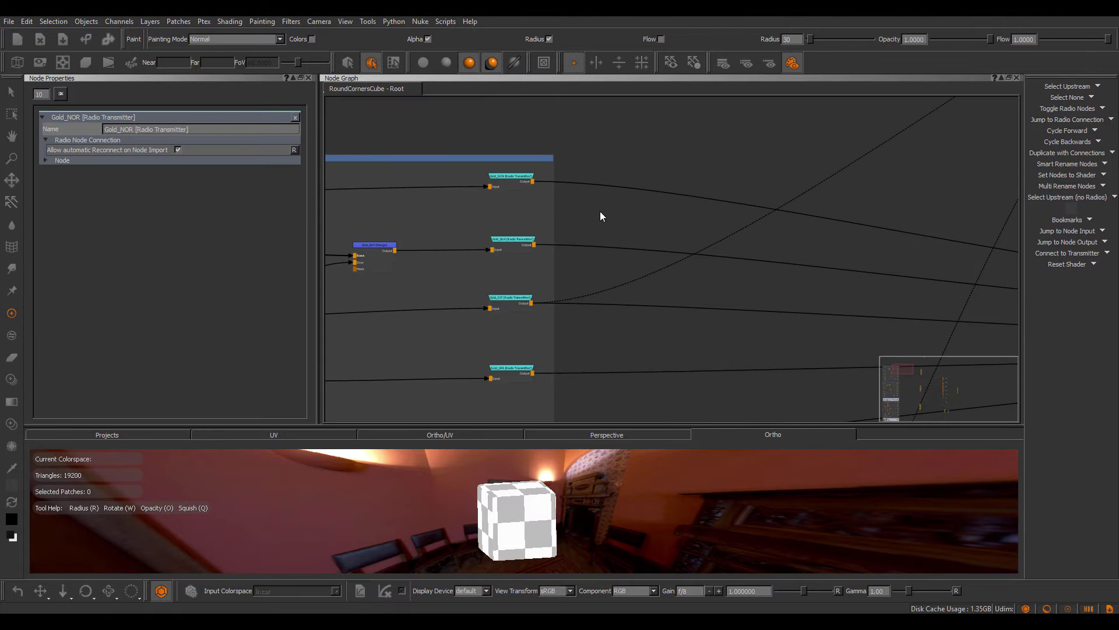
{"action": "double_click", "coordinate": [522, 185]}
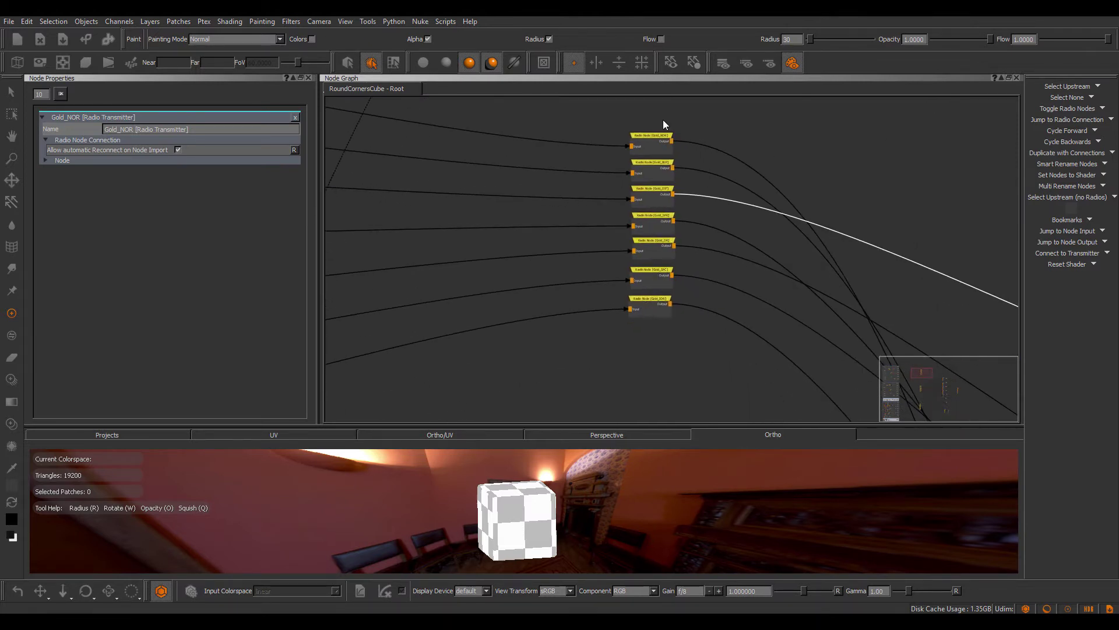
{"action": "scroll", "coordinate": [663, 126], "scroll_direction": "down", "scroll_amount": 2}
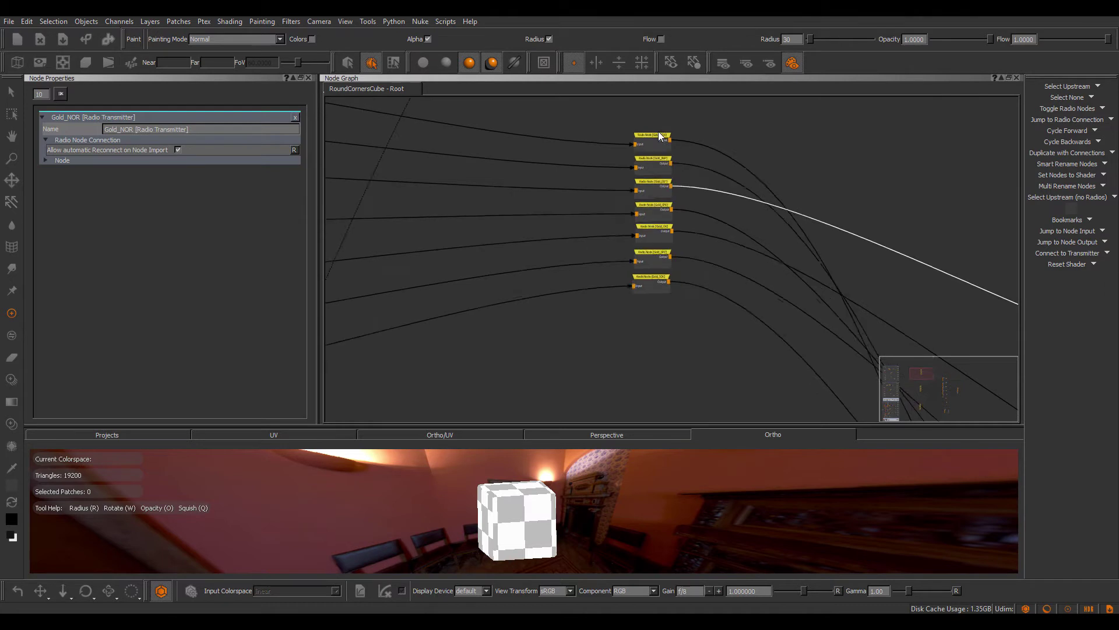
{"action": "middle_click_drag", "start_coordinate": [773, 331], "coordinate": [654, 194]}
{"action": "scroll", "coordinate": [654, 195], "scroll_direction": "down", "scroll_amount": 1}
{"action": "middle_click_drag", "start_coordinate": [462, 144], "coordinate": [647, 275]}
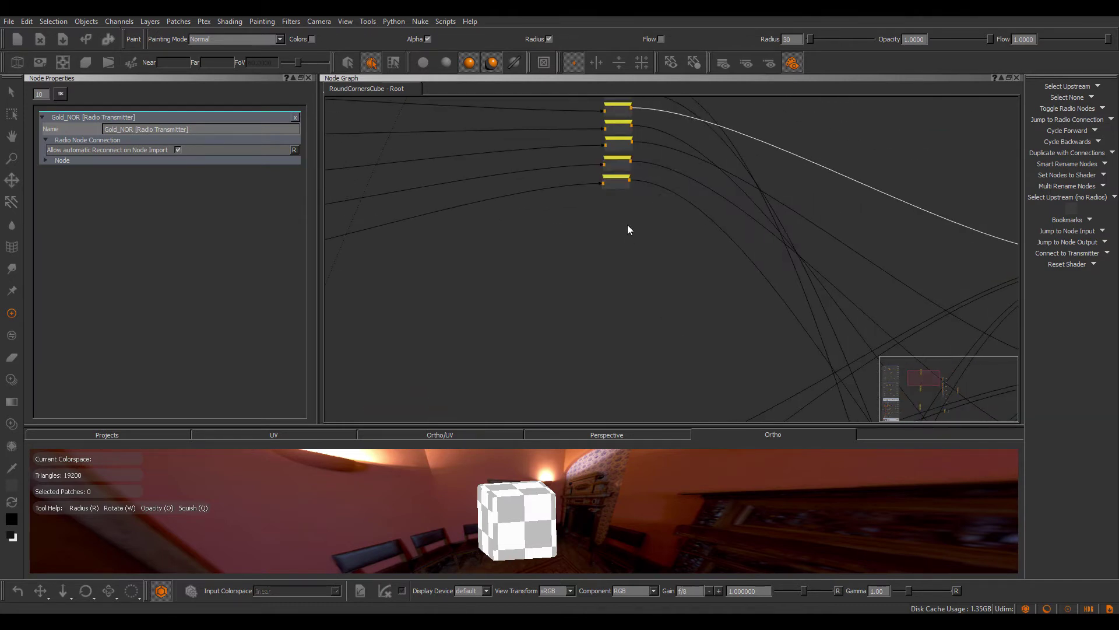
{"action": "middle_click_drag", "start_coordinate": [627, 224], "coordinate": [640, 334]}
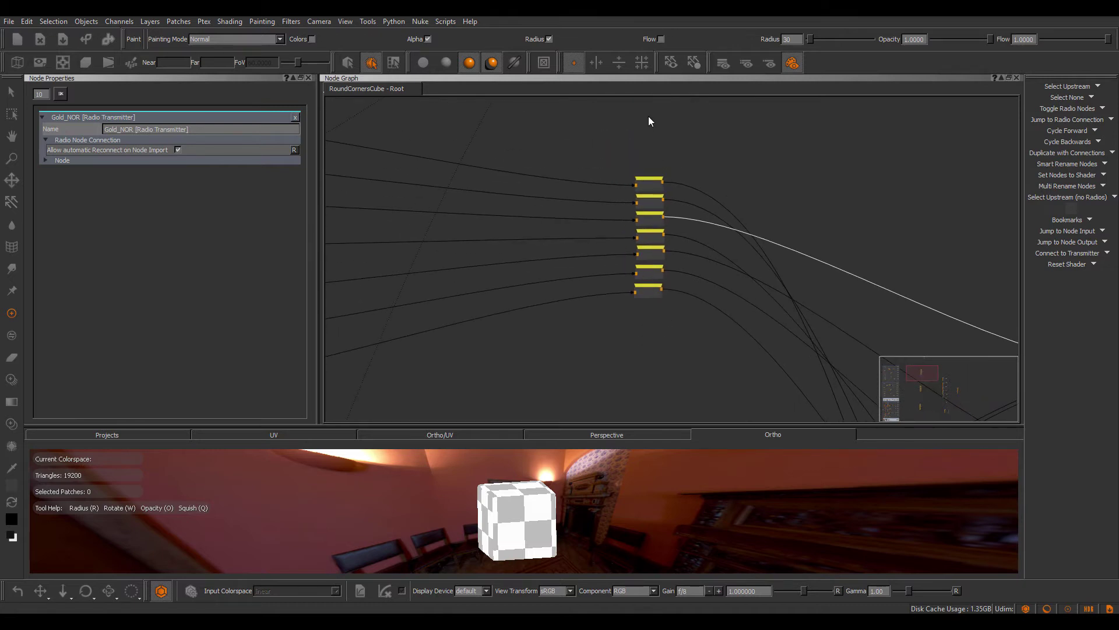
{"action": "scroll", "coordinate": [661, 170], "scroll_direction": "up", "scroll_amount": 4}
{"action": "scroll", "coordinate": [655, 160], "scroll_direction": "up", "scroll_amount": 2}
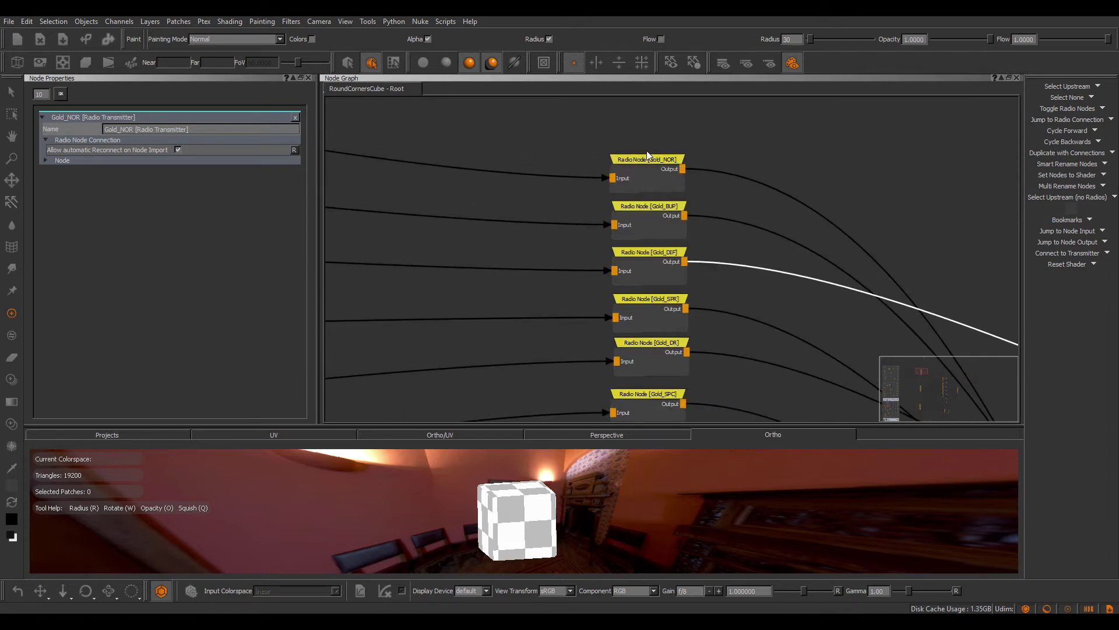
{"action": "scroll", "coordinate": [611, 146], "scroll_direction": "down", "scroll_amount": 3}
{"action": "middle_click_drag", "start_coordinate": [611, 146], "coordinate": [751, 151]}
{"action": "scroll", "coordinate": [708, 158], "scroll_direction": "down", "scroll_amount": 2}
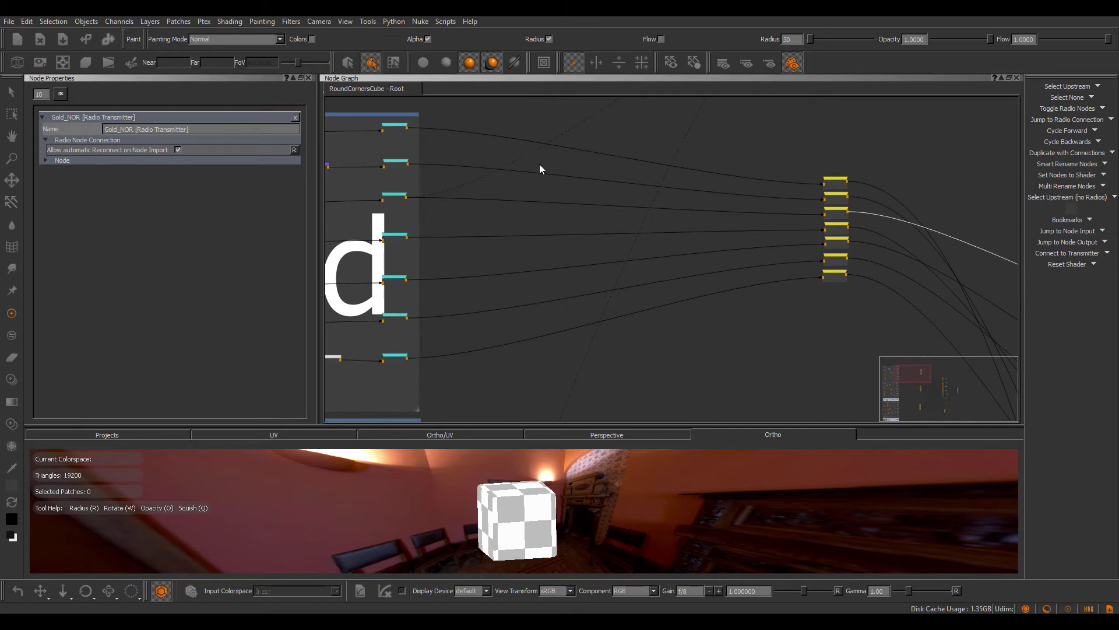
Compare the automatic reconnect option of the Gold_NOR transmitter with that of the Silver_DIF transmitter
{"action": "left_click", "coordinate": [394, 126]}
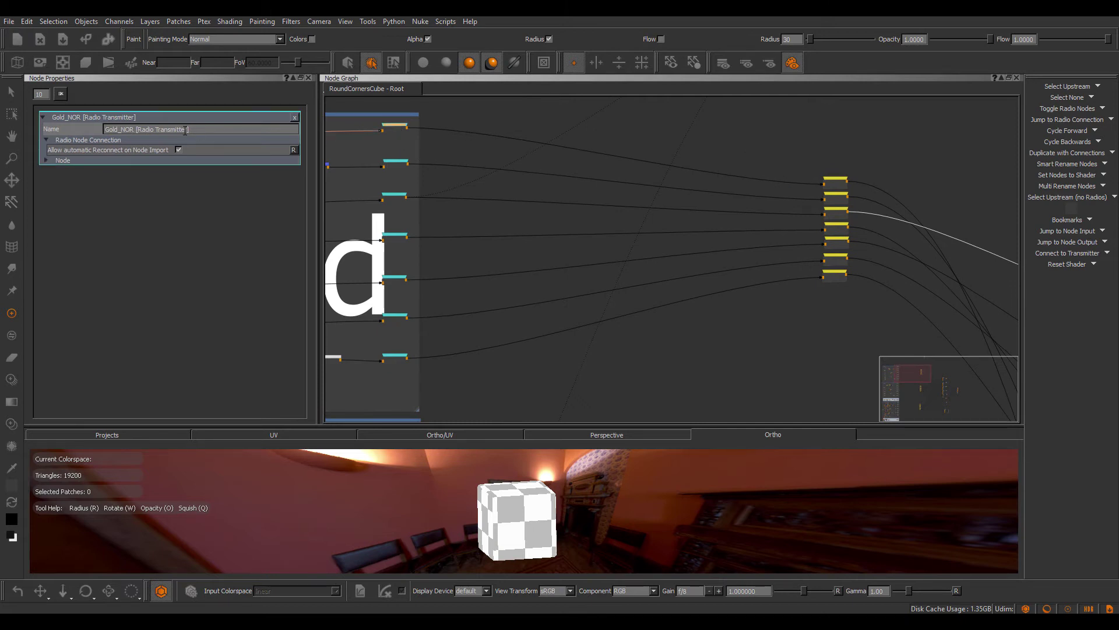
{"action": "left_click", "coordinate": [694, 339]}
{"action": "scroll", "coordinate": [726, 381], "scroll_direction": "down", "scroll_amount": 3}
{"action": "middle_click_drag", "start_coordinate": [740, 390], "coordinate": [637, 225]}
{"action": "left_click_drag", "start_coordinate": [649, 166], "coordinate": [692, 273]}
{"action": "left_click_drag", "start_coordinate": [440, 160], "coordinate": [405, 318]}
{"action": "left_click", "coordinate": [471, 204]}
{"action": "double_click", "coordinate": [427, 204]}
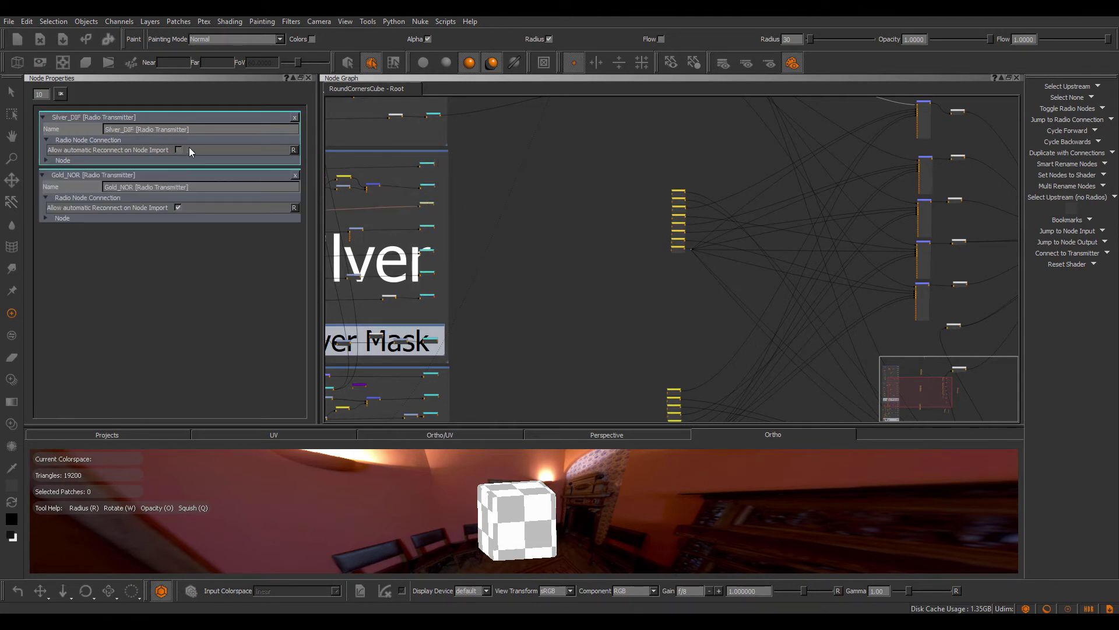
{"action": "scroll", "coordinate": [580, 273], "scroll_direction": "down", "scroll_amount": 5}
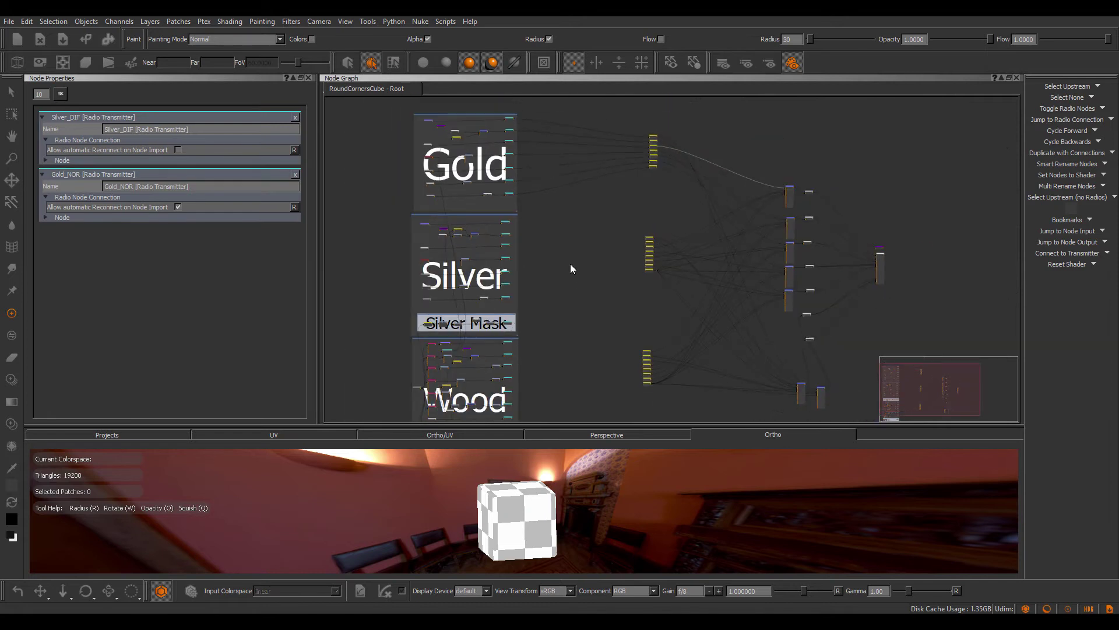
Check the Radio Nodes settings in the Node Graph preferences, including the option allowing automatic transmitter connections on import
{"action": "left_click", "coordinate": [27, 22]}
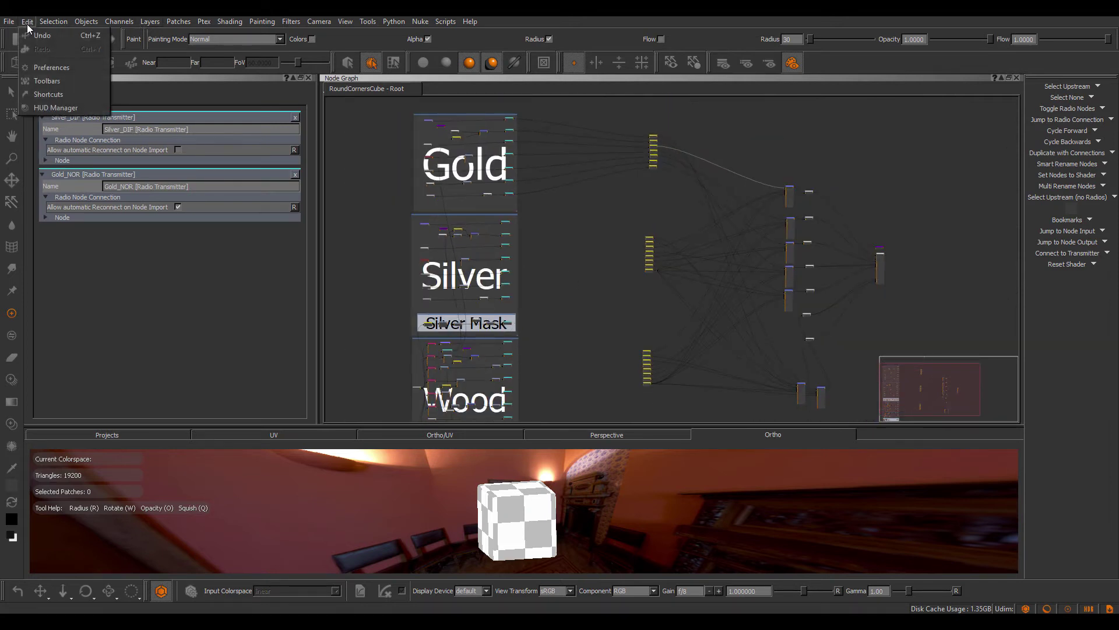
{"action": "left_click", "coordinate": [50, 68]}
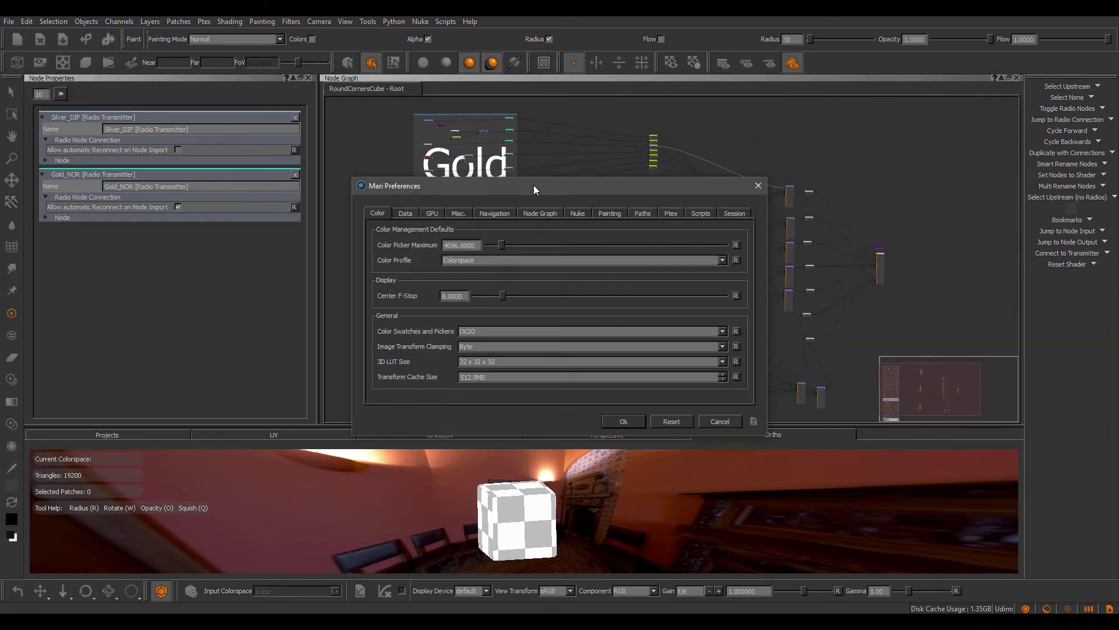
{"action": "left_click", "coordinate": [545, 214]}
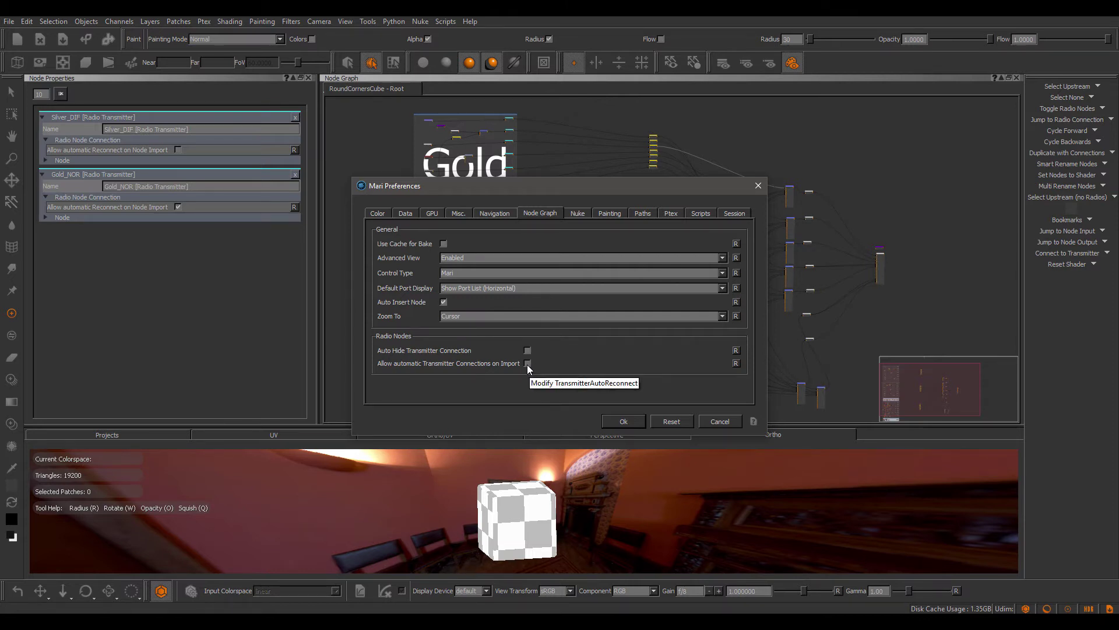
{"action": "left_click_drag", "start_coordinate": [615, 186], "coordinate": [631, 183]}
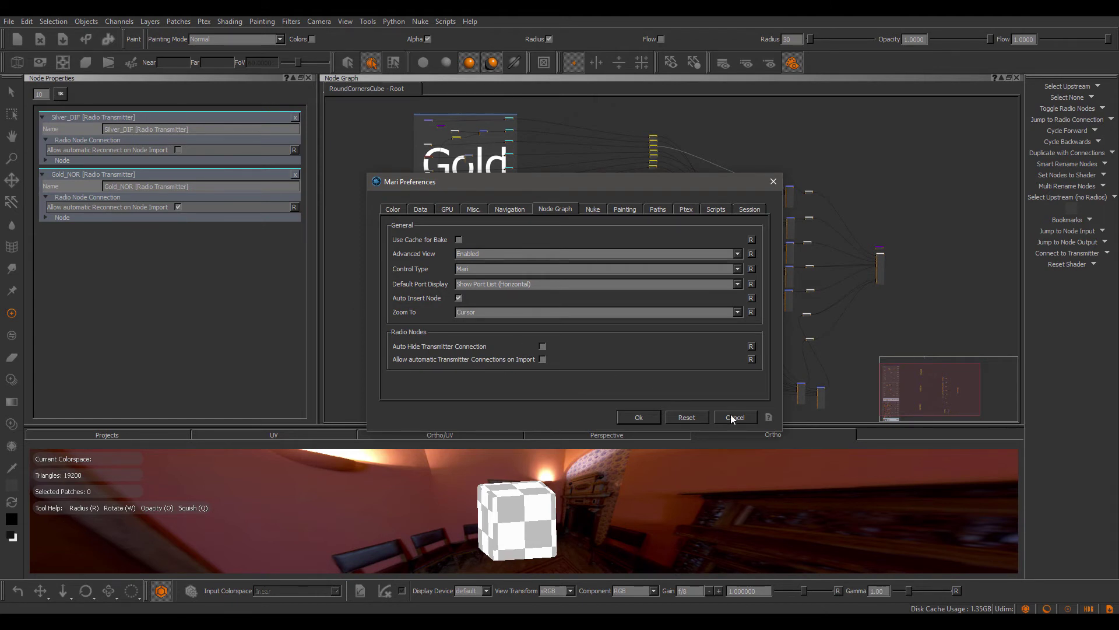
{"action": "left_click", "coordinate": [639, 417]}
{"action": "scroll", "coordinate": [595, 295], "scroll_direction": "down", "scroll_amount": 3}
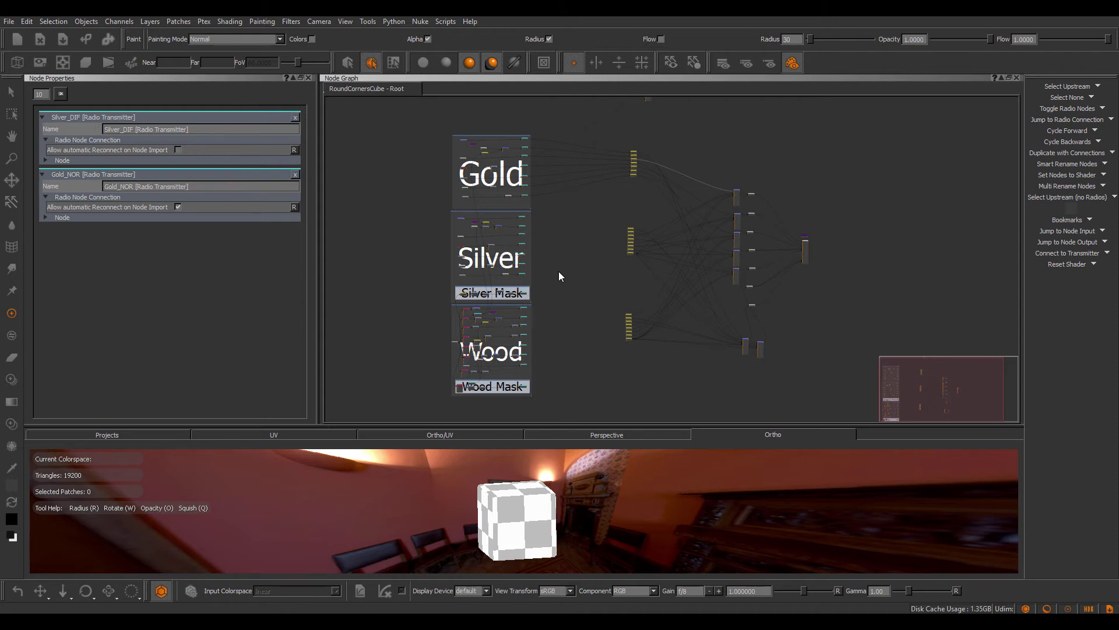
{"action": "middle_click_drag", "start_coordinate": [558, 271], "coordinate": [557, 268]}
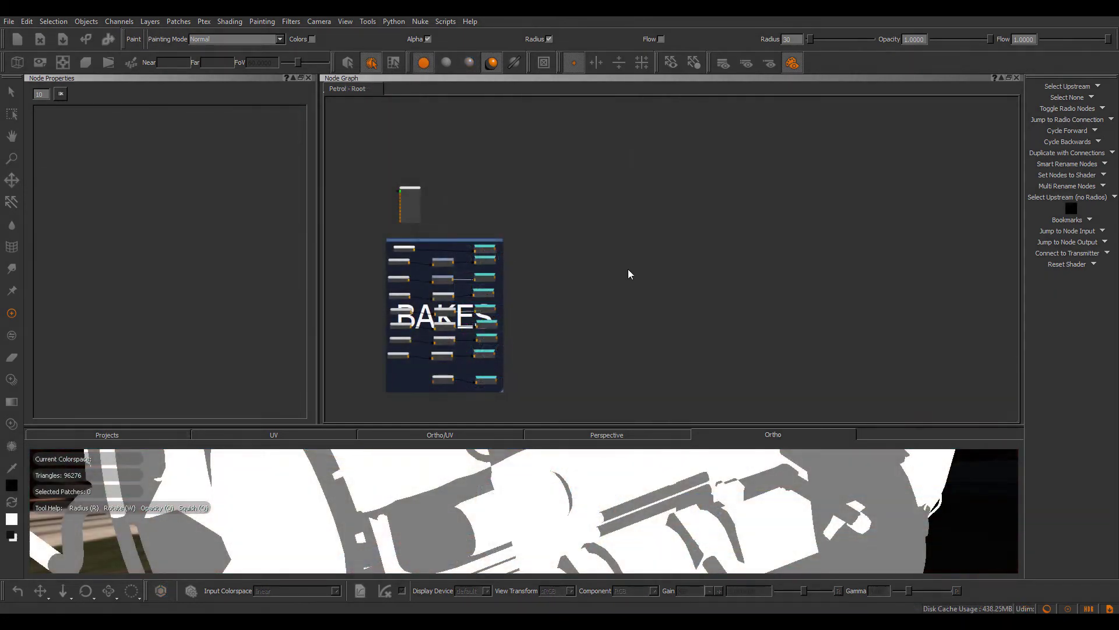
Preview the BAKES group's ambient occlusion, fine curvature and normal maps in the viewer
{"action": "middle_click_drag", "start_coordinate": [622, 274], "coordinate": [712, 209]}
{"action": "scroll", "coordinate": [480, 194], "scroll_direction": "up", "scroll_amount": 5}
{"action": "left_click_drag", "start_coordinate": [509, 168], "coordinate": [504, 170]}
{"action": "key", "text": "1"}
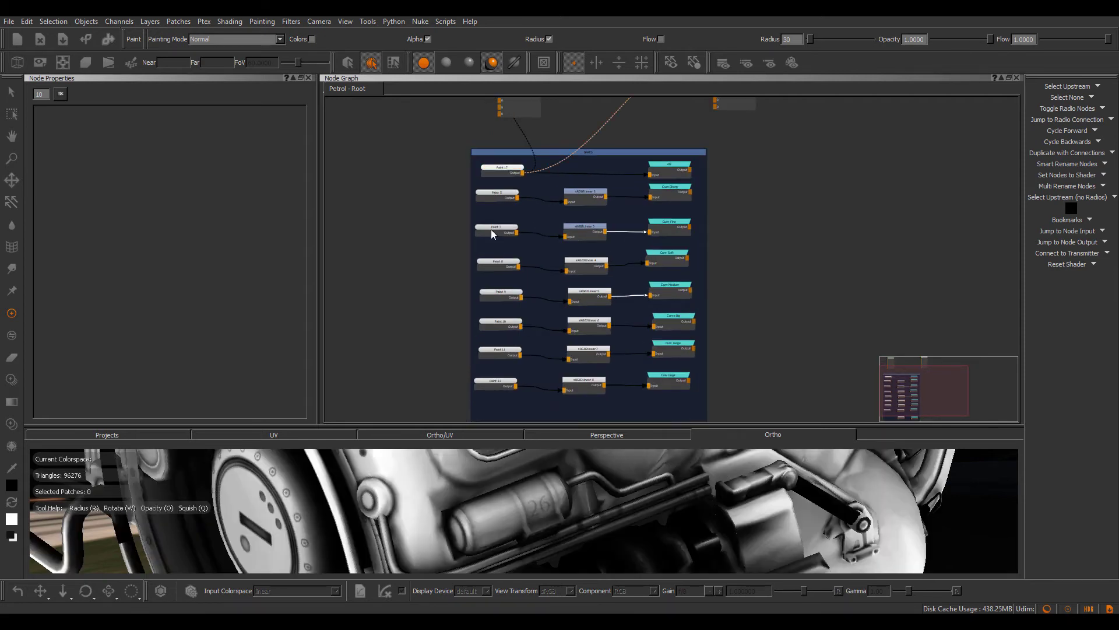
{"action": "left_click", "coordinate": [492, 231]}
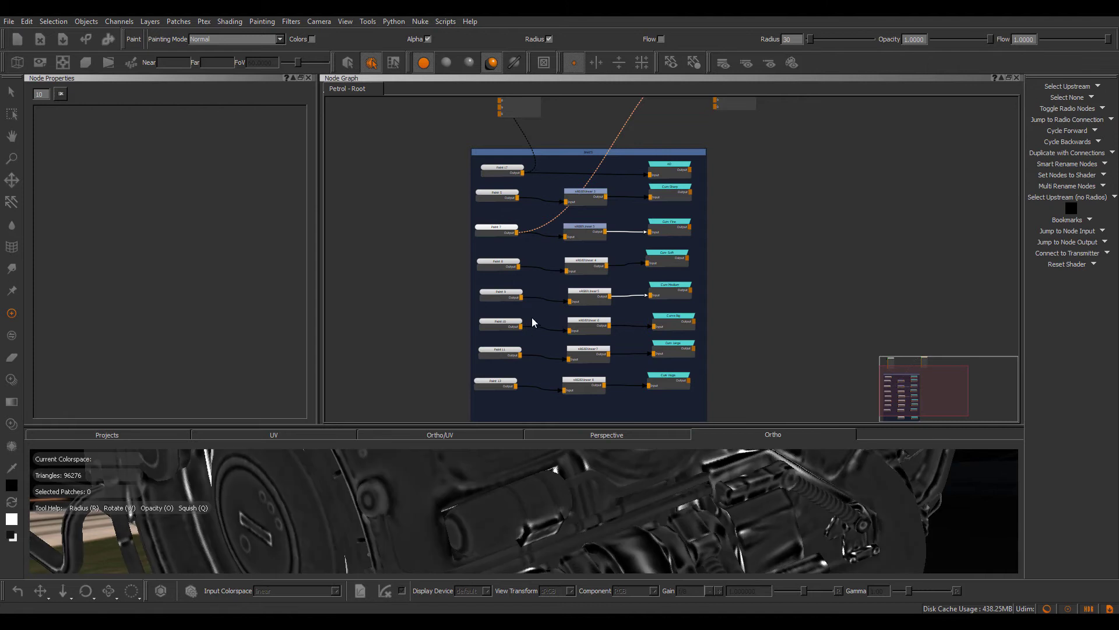
{"action": "middle_click_drag", "start_coordinate": [532, 320], "coordinate": [521, 264]}
{"action": "left_click", "coordinate": [572, 381]}
{"action": "key", "text": "1"}
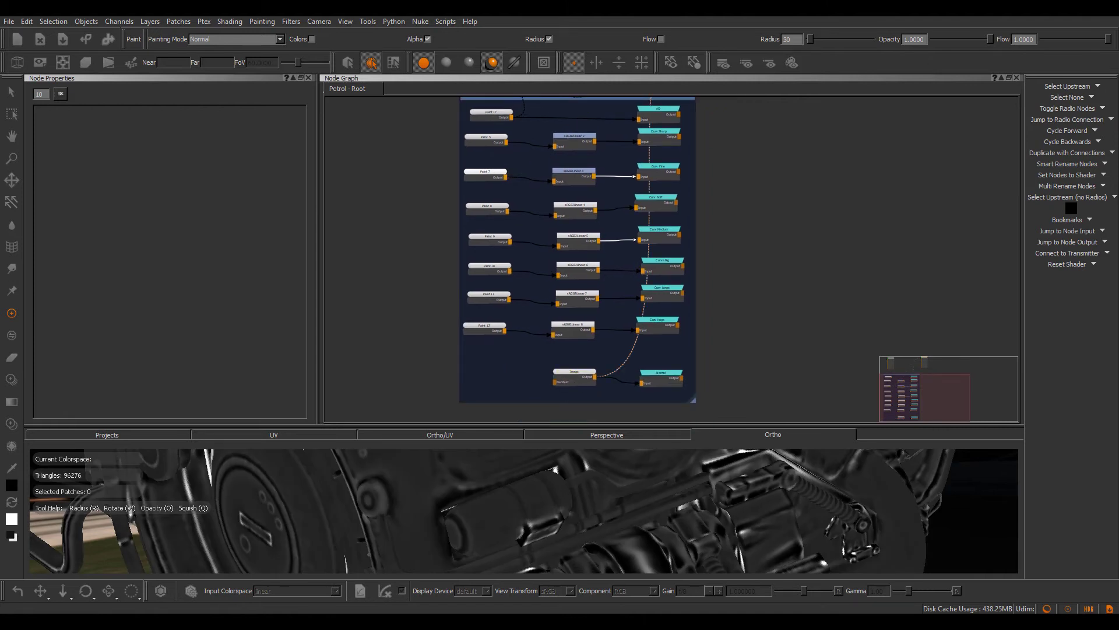
{"action": "middle_click_drag", "start_coordinate": [612, 186], "coordinate": [493, 207]}
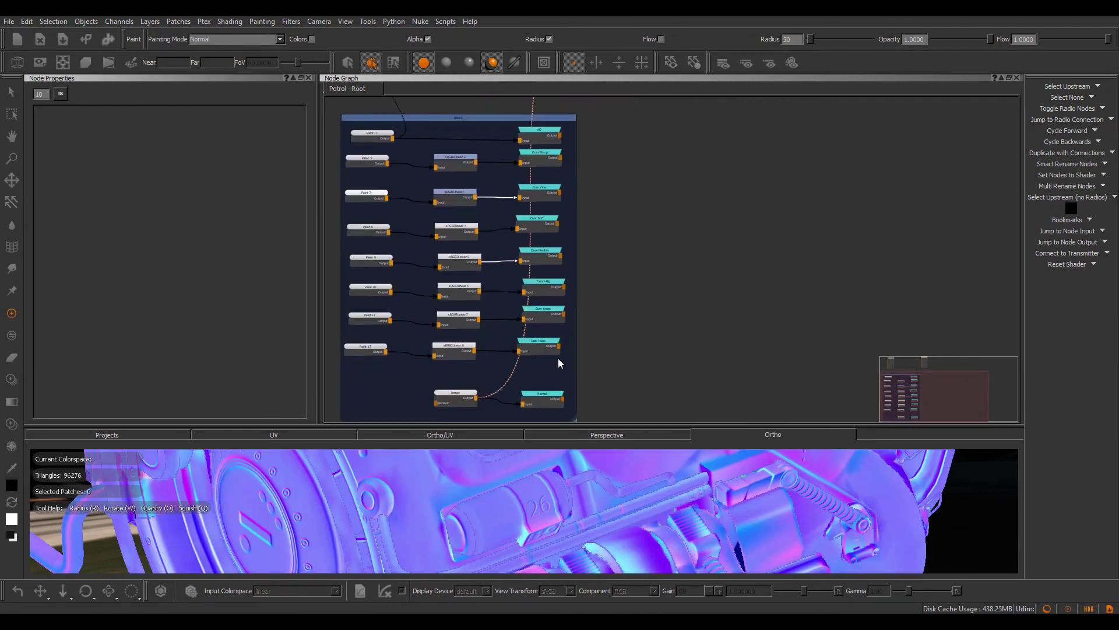
{"action": "scroll", "coordinate": [651, 291], "scroll_direction": "down", "scroll_amount": 1}
{"action": "middle_click_drag", "start_coordinate": [650, 291], "coordinate": [567, 303]}
{"action": "scroll", "coordinate": [586, 303], "scroll_direction": "down", "scroll_amount": 2}
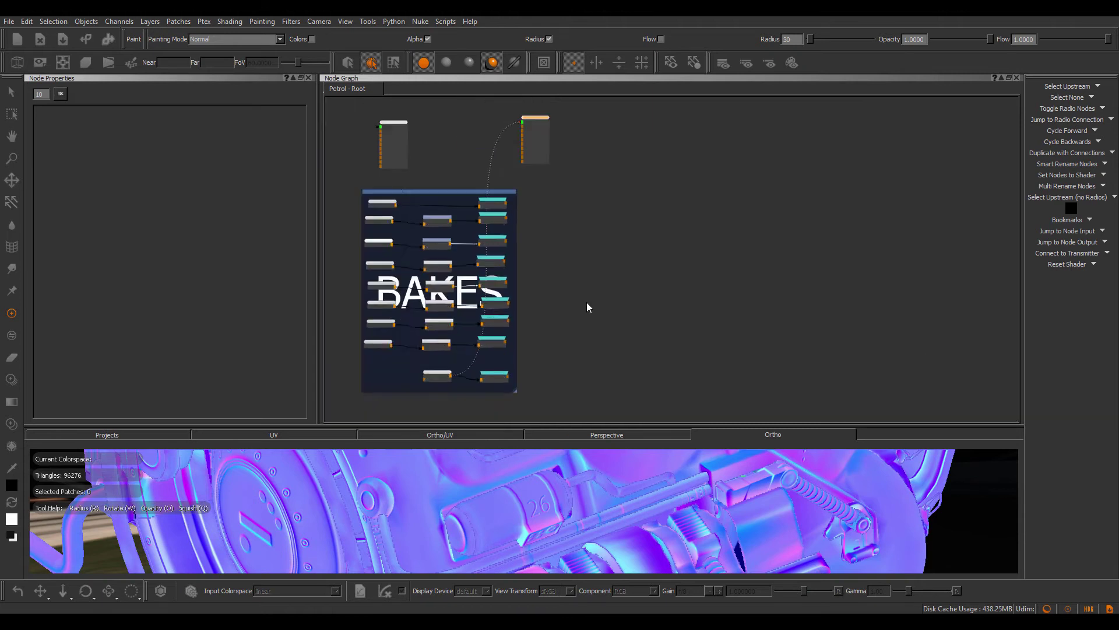
Import the nodes from smartMask3.mng in C:/temp into the empty area beside the BAKES group
{"action": "middle_click_drag", "start_coordinate": [729, 276], "coordinate": [564, 268]}
{"action": "scroll", "coordinate": [563, 268], "scroll_direction": "down", "scroll_amount": 1}
{"action": "right_click", "coordinate": [571, 216]}
{"action": "mouse_move", "coordinate": [594, 253]}
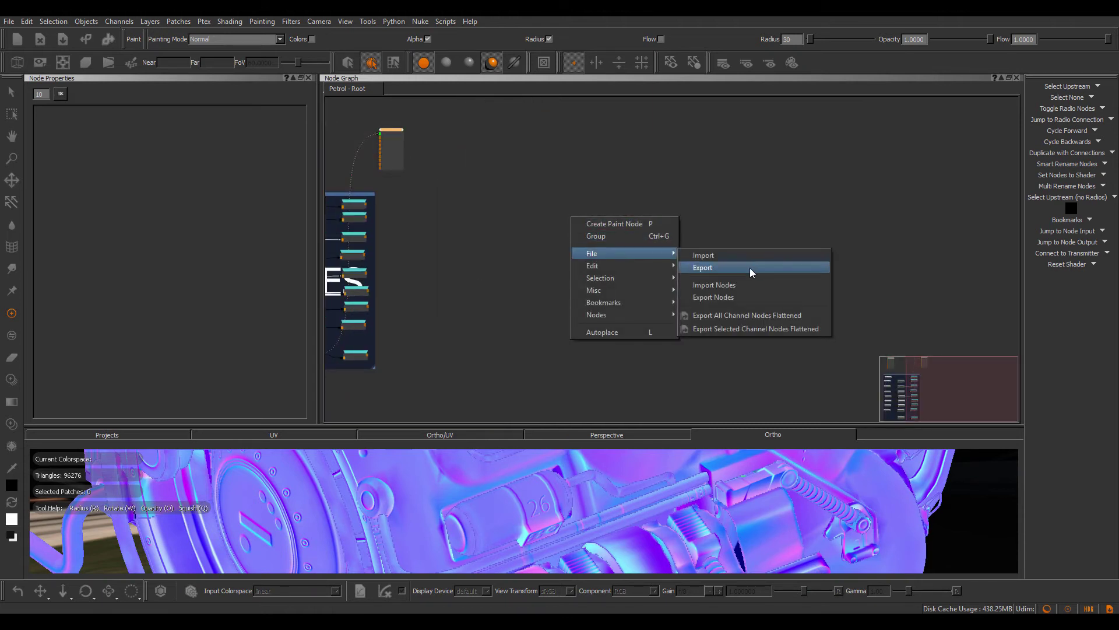
{"action": "left_click", "coordinate": [732, 287]}
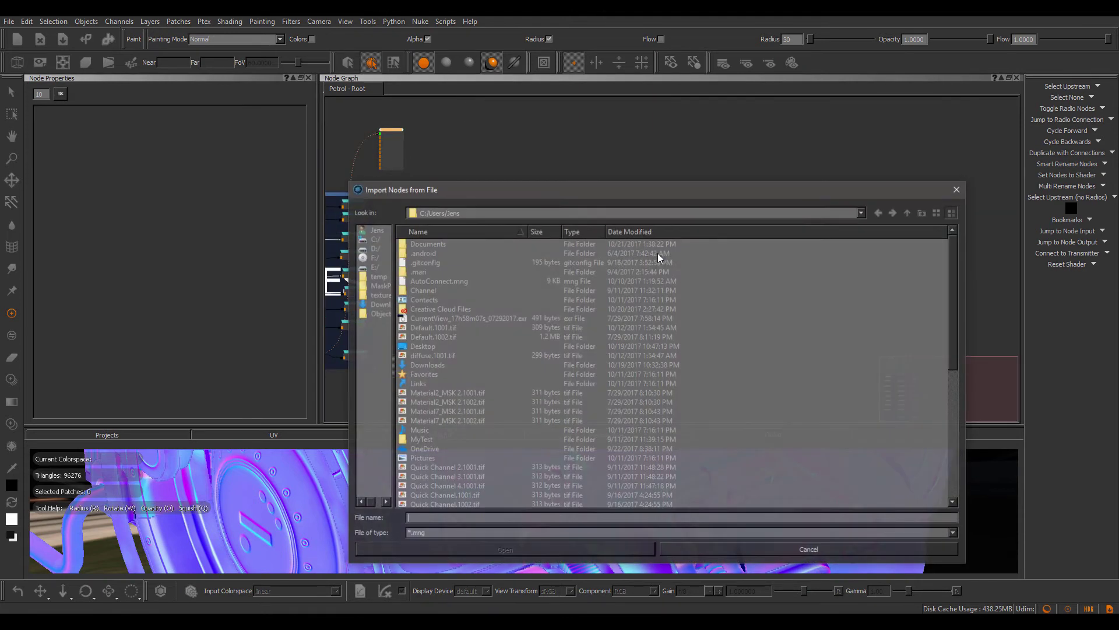
{"action": "left_click", "coordinate": [378, 276]}
{"action": "left_click", "coordinate": [449, 281]}
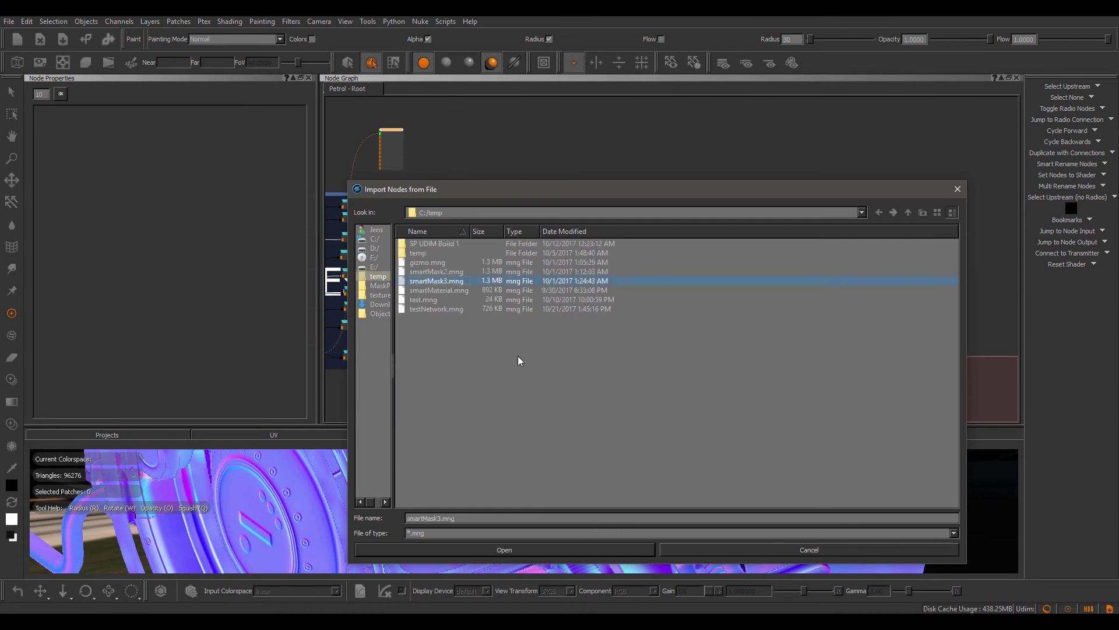
{"action": "left_click", "coordinate": [558, 551]}
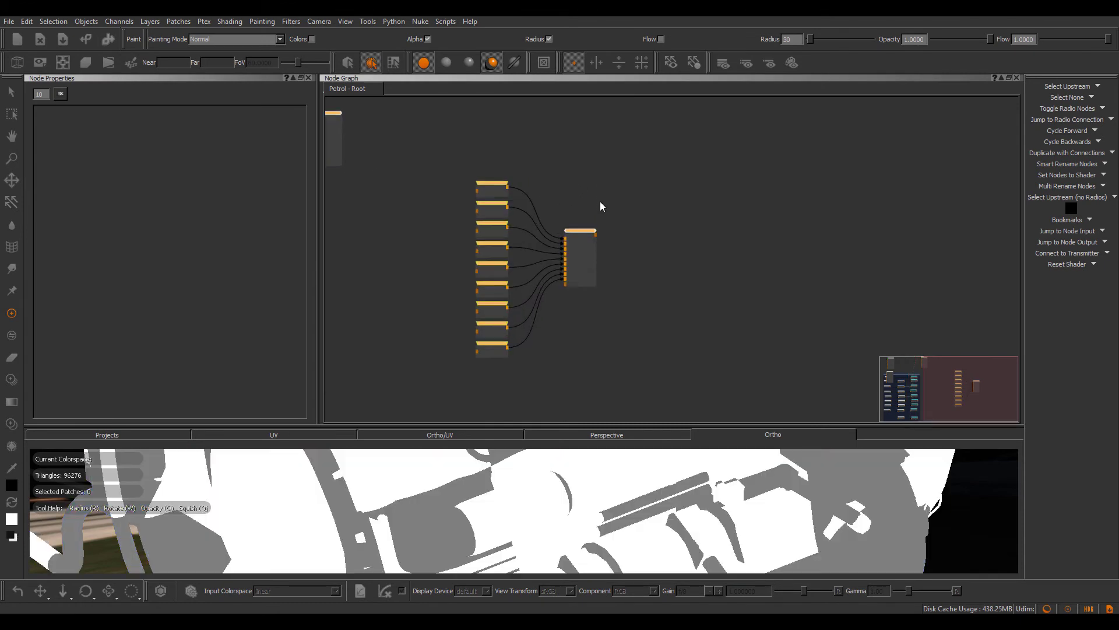
Move the imported DynaMask (Neutral) node slightly upward and inspect the radio nodes feeding its inputs
{"action": "left_click_drag", "start_coordinate": [600, 230], "coordinate": [615, 228]}
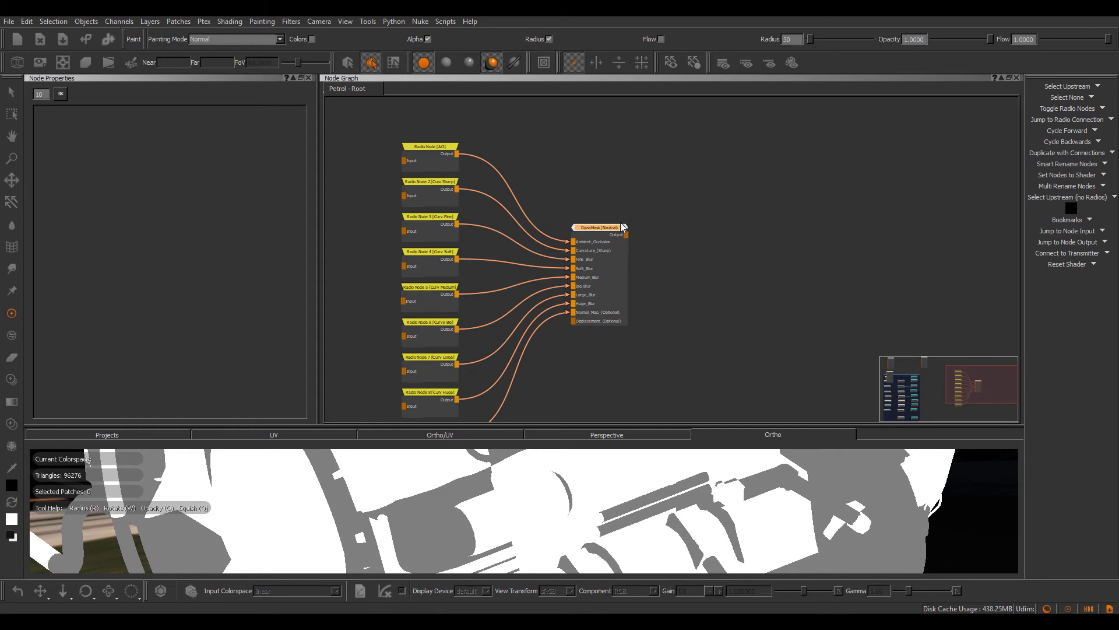
{"action": "left_click_drag", "start_coordinate": [608, 229], "coordinate": [601, 234]}
{"action": "middle_click_drag", "start_coordinate": [555, 227], "coordinate": [560, 215]}
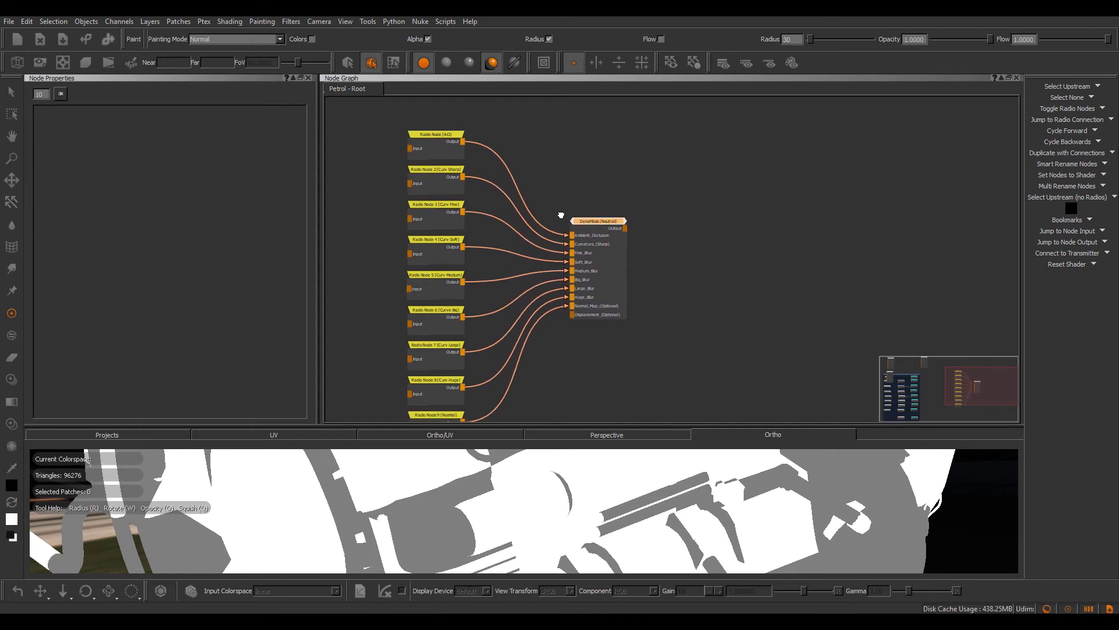
{"action": "left_click", "coordinate": [400, 127]}
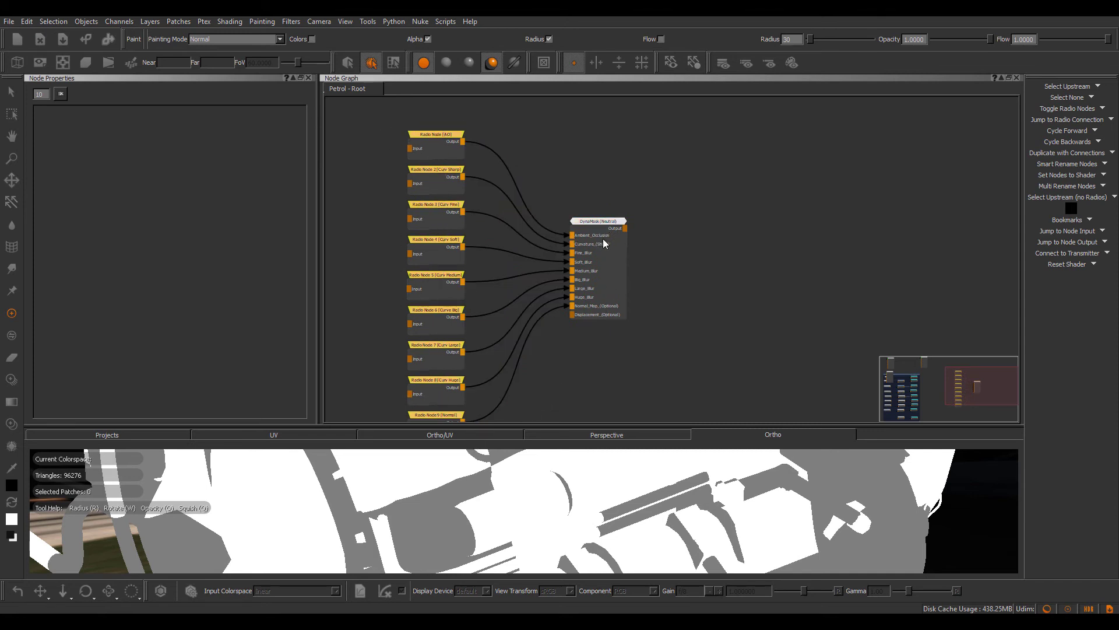
{"action": "left_click_drag", "start_coordinate": [605, 235], "coordinate": [614, 208]}
{"action": "middle_click_drag", "start_coordinate": [626, 200], "coordinate": [677, 181]}
{"action": "scroll", "coordinate": [671, 179], "scroll_direction": "down", "scroll_amount": 2}
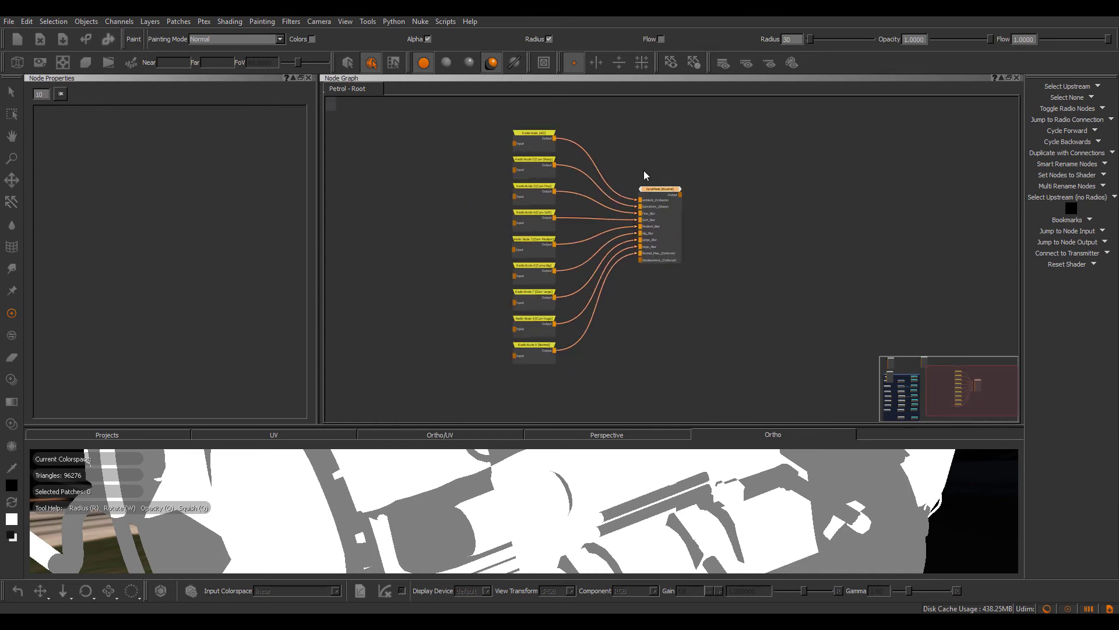
Toggle the radio connection display to examine the links between the BAKES transmitters and the imported radio nodes
{"action": "scroll", "coordinate": [617, 176], "scroll_direction": "down", "scroll_amount": 2}
{"action": "middle_click_drag", "start_coordinate": [500, 175], "coordinate": [512, 199]}
{"action": "left_click", "coordinate": [510, 199]}
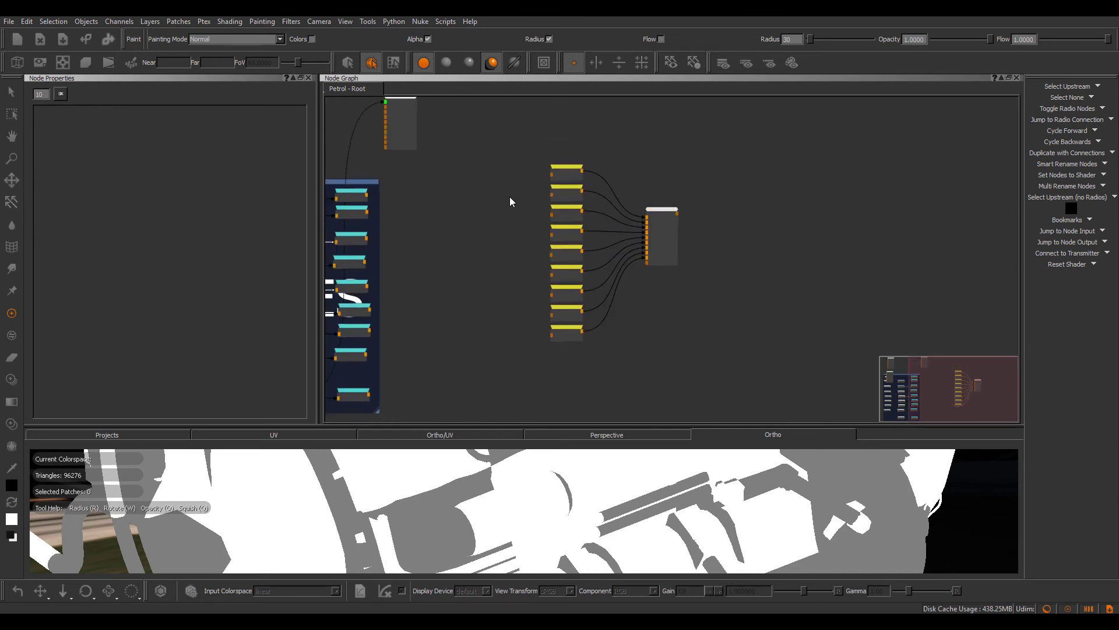
{"action": "middle_click_drag", "start_coordinate": [518, 161], "coordinate": [616, 150]}
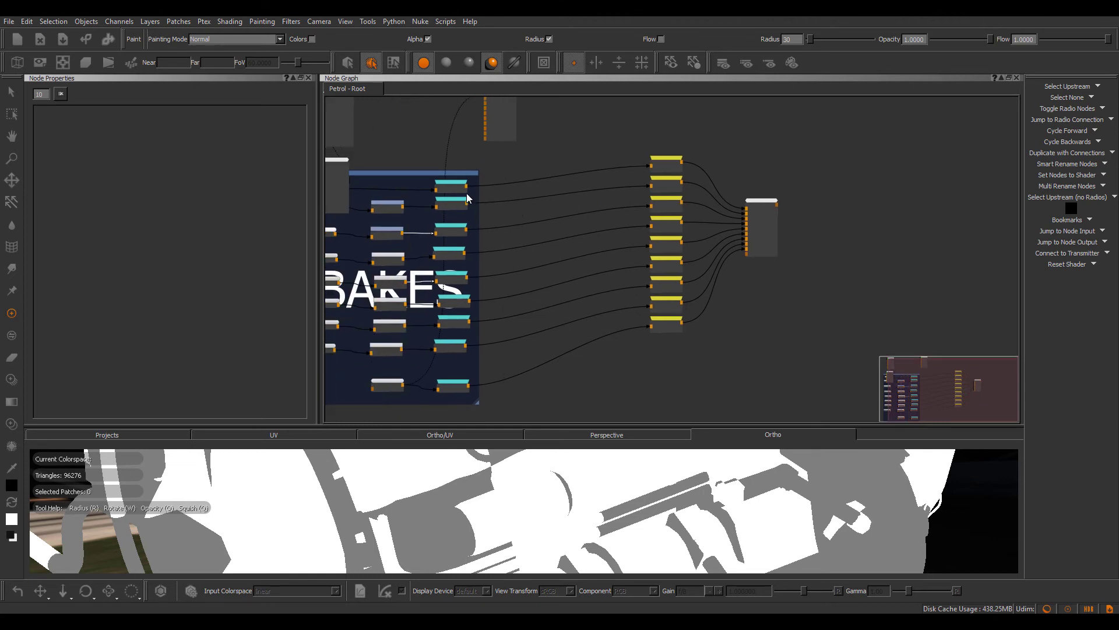
{"action": "mouse_move", "coordinate": [426, 248]}
{"action": "middle_mouse_down"}
{"action": "mouse_move", "coordinate": [478, 244]}
{"action": "mouse_move", "coordinate": [435, 246]}
{"action": "middle_mouse_up"}
{"action": "key", "text": "alt+r"}
Open the properties of the DynaMask (Neutral) node and show its output in the viewer
{"action": "middle_click_drag", "start_coordinate": [720, 161], "coordinate": [613, 175]}
{"action": "scroll", "coordinate": [614, 175], "scroll_direction": "up", "scroll_amount": 2}
{"action": "double_click", "coordinate": [687, 234]}
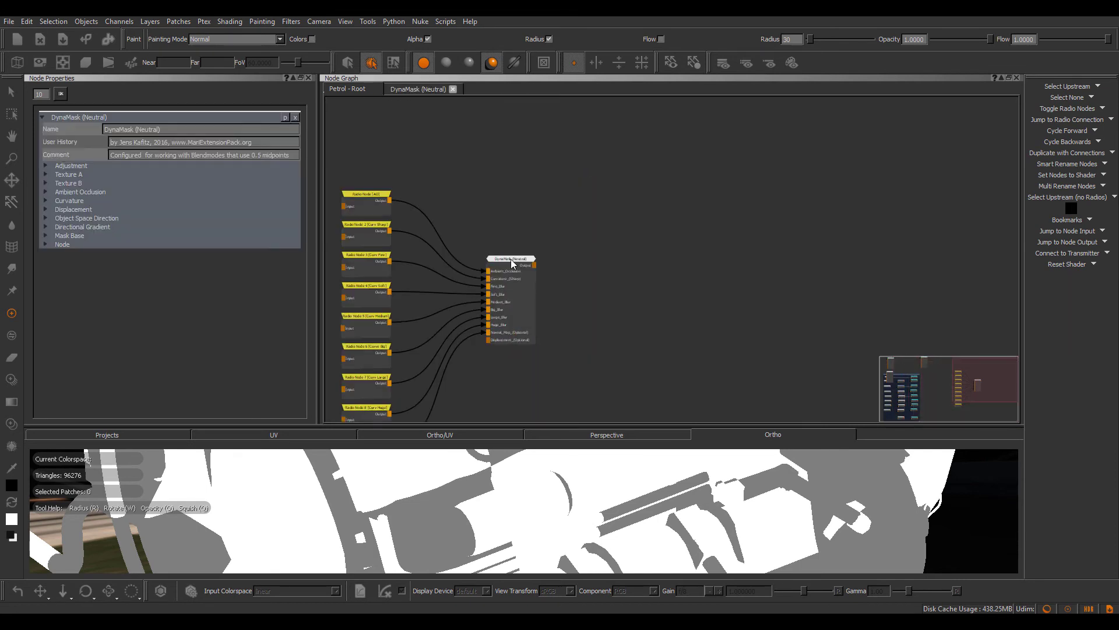
{"action": "left_click", "coordinate": [521, 262]}
{"action": "key", "text": "1"}
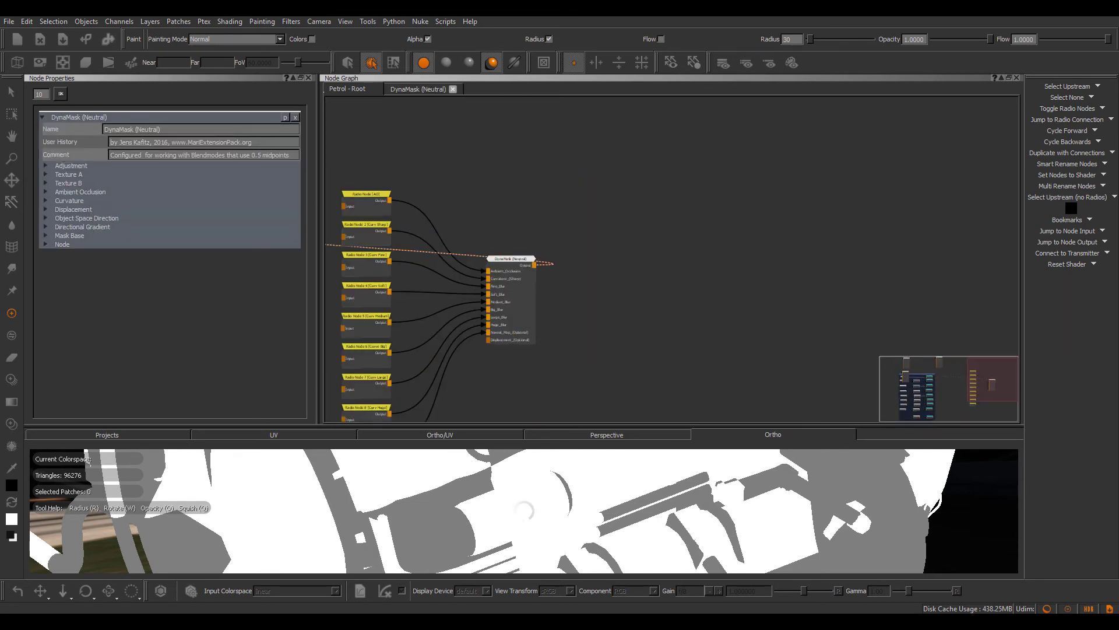
Turn on the DynaMask's ambient occlusion and lower the second point of its brightness curve to the bottom
{"action": "left_click", "coordinate": [85, 193]}
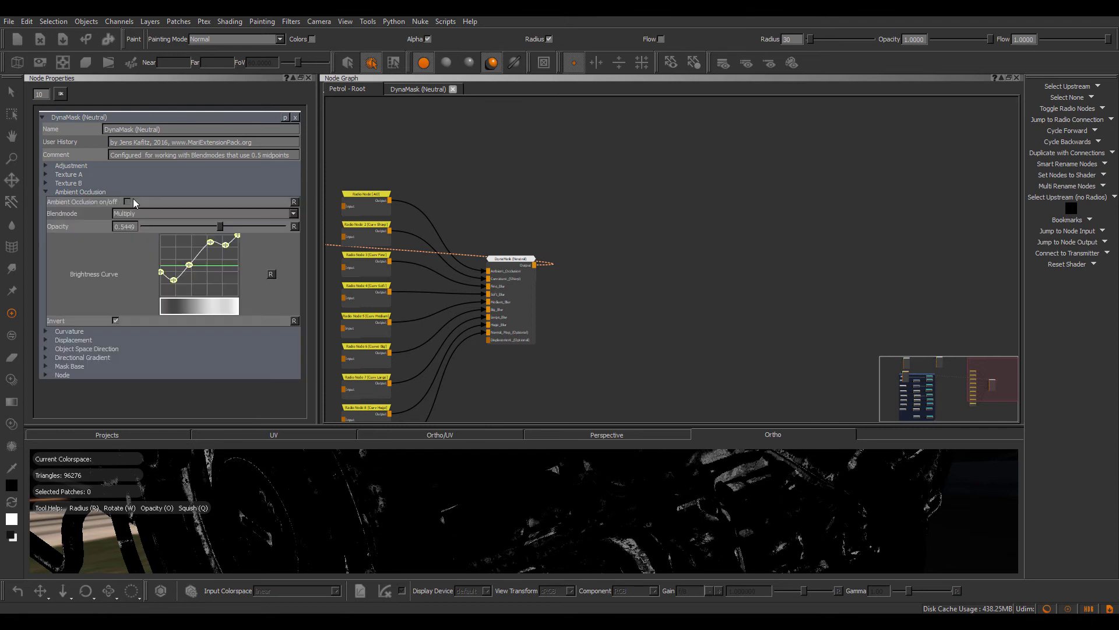
{"action": "left_click", "coordinate": [127, 202]}
{"action": "left_click_drag", "start_coordinate": [173, 287], "coordinate": [176, 296]}
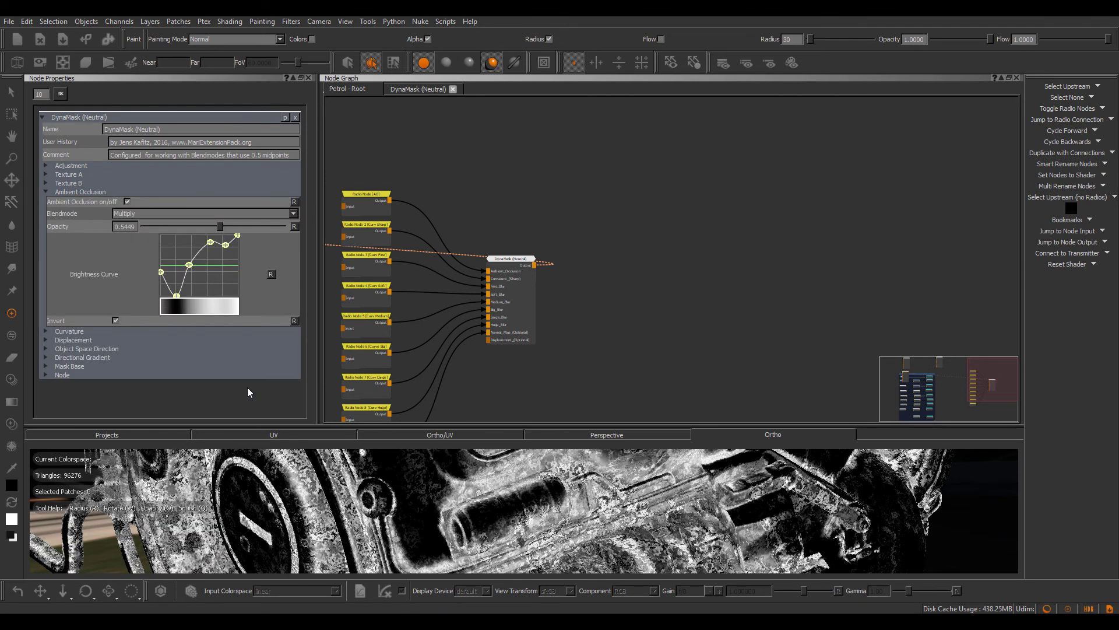
{"action": "left_click_drag", "start_coordinate": [554, 516], "coordinate": [478, 514], "text": "alt"}
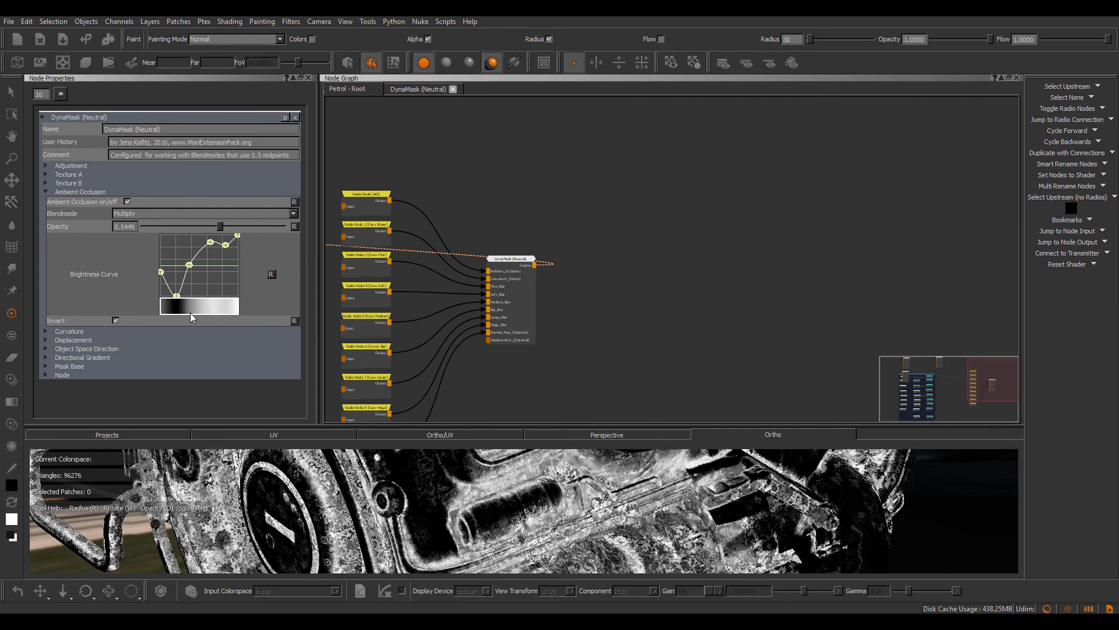
Turn on the DynaMask's curvature and set its opacity to 1.0000 and peak value to 0.8361
{"action": "left_click", "coordinate": [79, 332]}
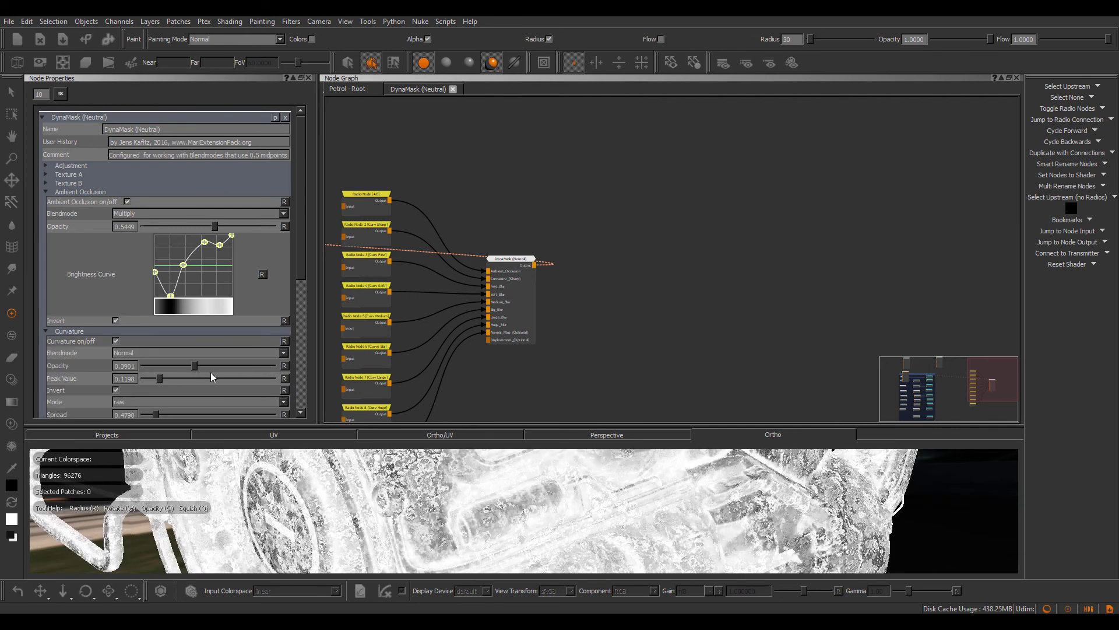
{"action": "left_click_drag", "start_coordinate": [212, 371], "coordinate": [286, 374]}
{"action": "left_click_drag", "start_coordinate": [161, 381], "coordinate": [250, 379]}
{"action": "mouse_move", "coordinate": [399, 483]}
{"action": "right_mouse_down", "text": "alt"}
{"action": "mouse_move", "coordinate": [670, 488]}
{"action": "mouse_move", "coordinate": [504, 490]}
{"action": "right_mouse_up", "text": "alt"}
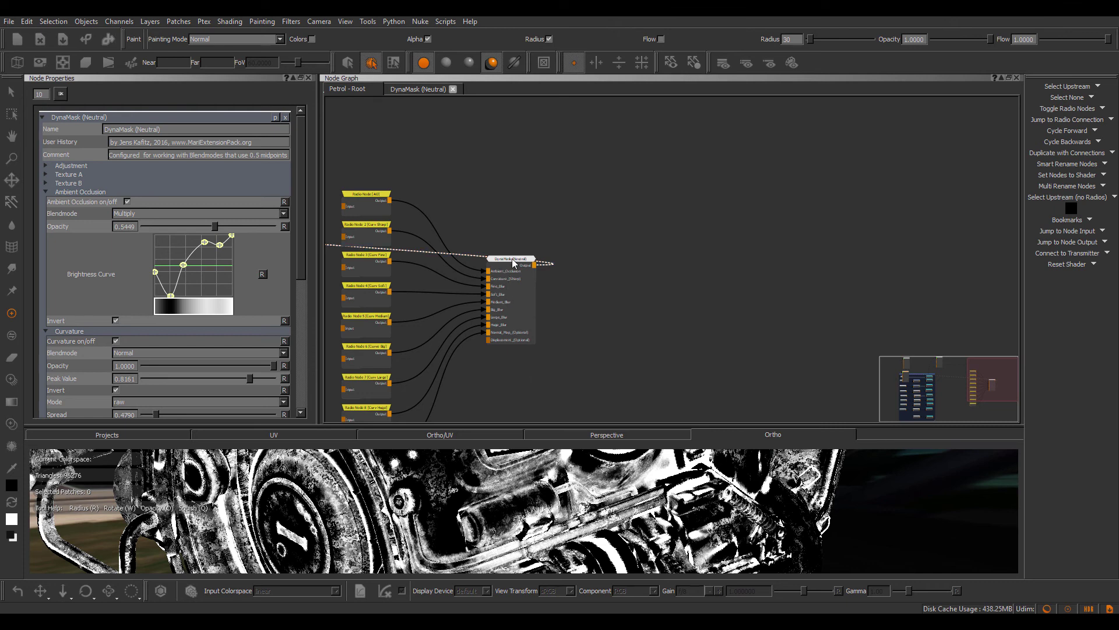
{"action": "left_click_drag", "start_coordinate": [513, 258], "coordinate": [518, 256]}
{"action": "left_click", "coordinate": [511, 226]}
{"action": "middle_click_drag", "start_coordinate": [501, 226], "coordinate": [632, 221]}
{"action": "scroll", "coordinate": [631, 221], "scroll_direction": "down", "scroll_amount": 1}
{"action": "scroll", "coordinate": [632, 225], "scroll_direction": "down", "scroll_amount": 1}
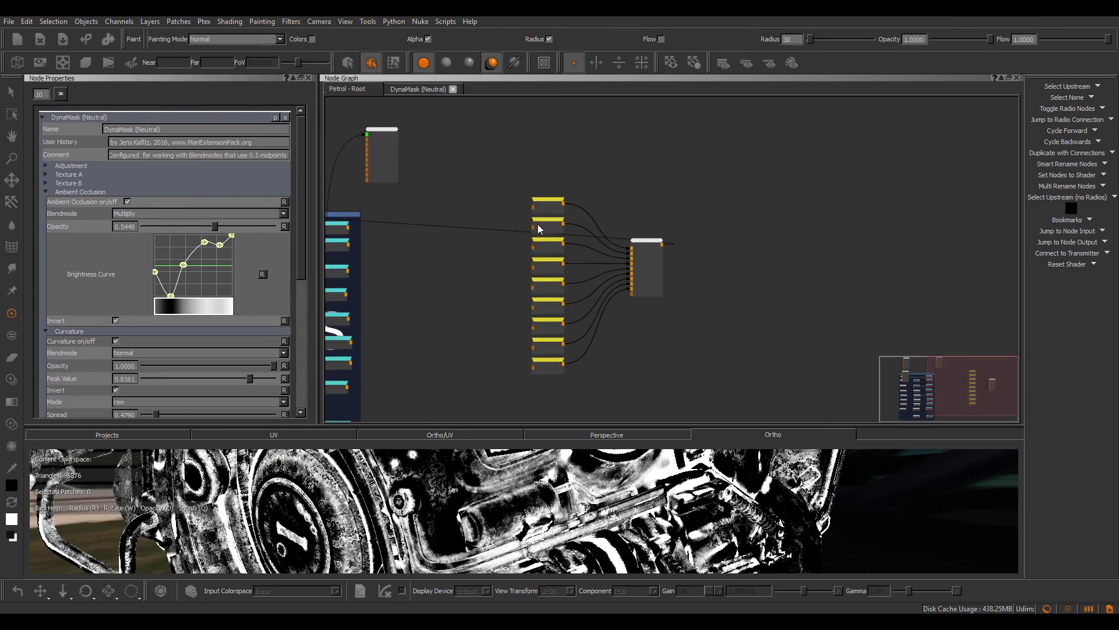
{"action": "middle_click_drag", "start_coordinate": [505, 252], "coordinate": [576, 215]}
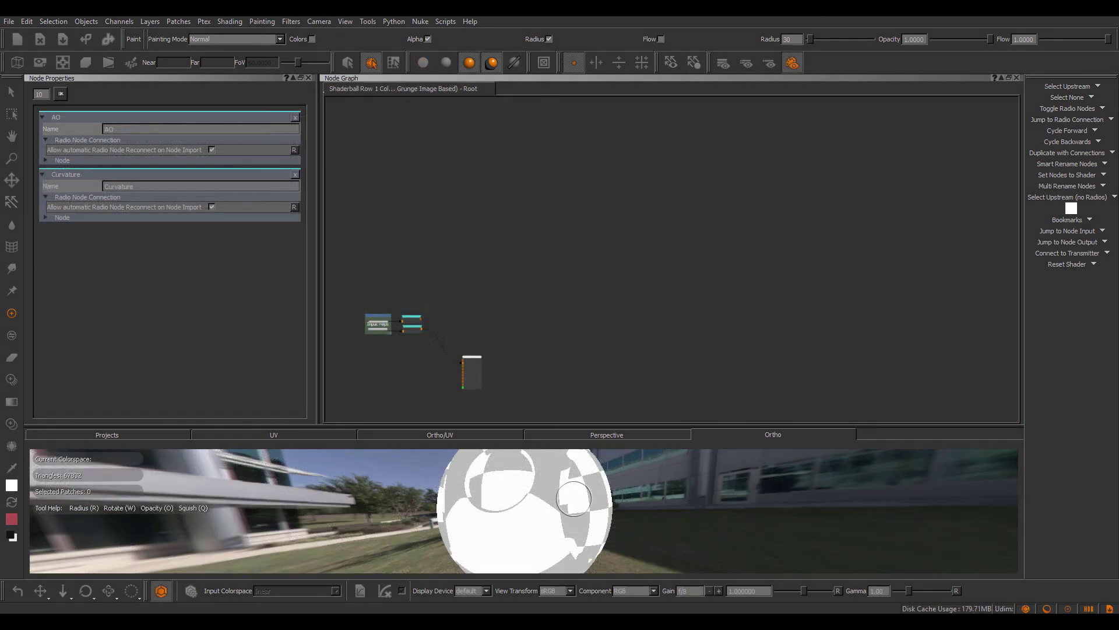
Preview the Curvature and AO transmitters of the shaderball in the viewer and select both transmitters
{"action": "scroll", "coordinate": [547, 262], "scroll_direction": "up", "scroll_amount": 5}
{"action": "middle_click_drag", "start_coordinate": [406, 330], "coordinate": [553, 236]}
{"action": "left_click", "coordinate": [564, 262]}
{"action": "left_click_drag", "start_coordinate": [564, 262], "coordinate": [561, 263]}
{"action": "key", "text": "1"}
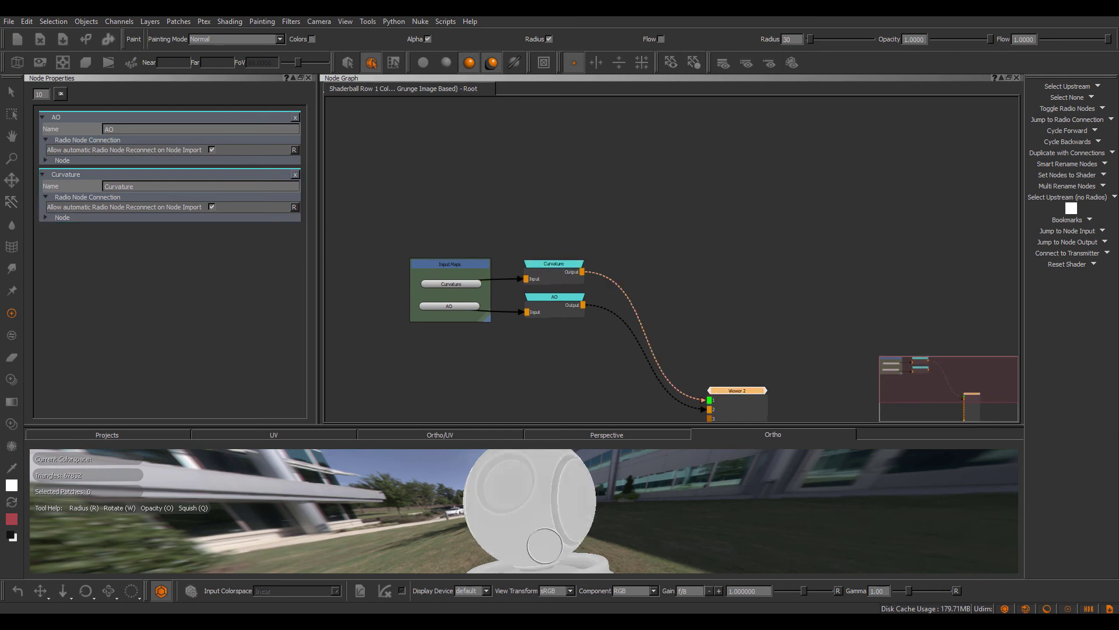
{"action": "left_click", "coordinate": [569, 310]}
{"action": "key", "text": "1"}
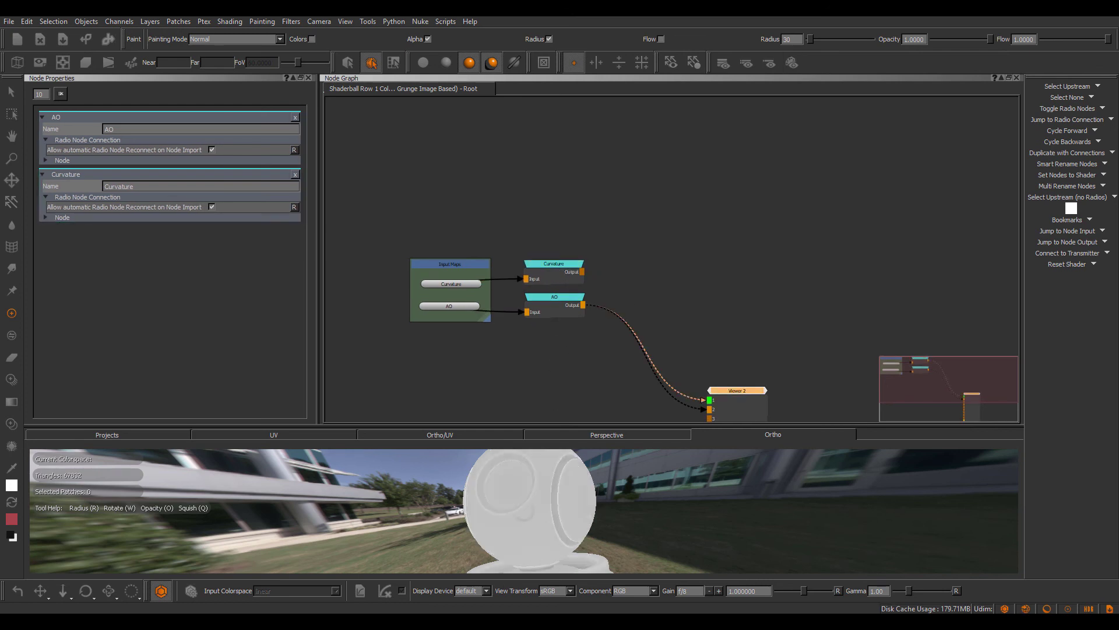
{"action": "left_click_drag", "start_coordinate": [559, 229], "coordinate": [563, 318]}
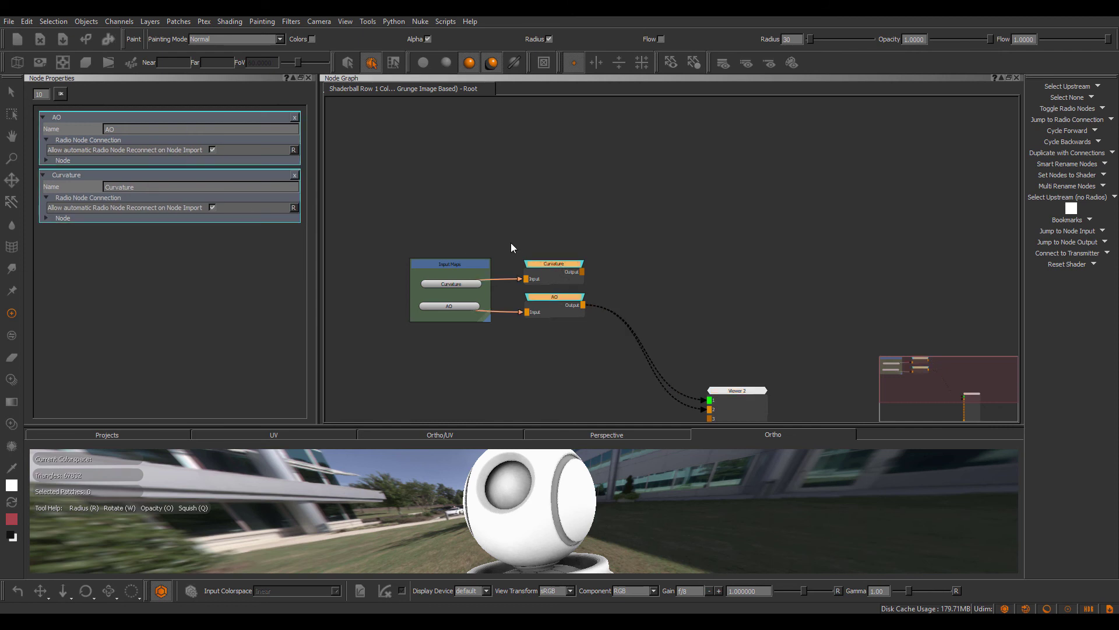
Import the nodes from smartMaterial.mng in C:/temp into empty space above the input maps in the node graph
{"action": "scroll", "coordinate": [511, 242], "scroll_direction": "down", "scroll_amount": 5}
{"action": "left_click", "coordinate": [649, 167]}
{"action": "middle_click_drag", "start_coordinate": [649, 167], "coordinate": [655, 201]}
{"action": "right_click", "coordinate": [628, 166]}
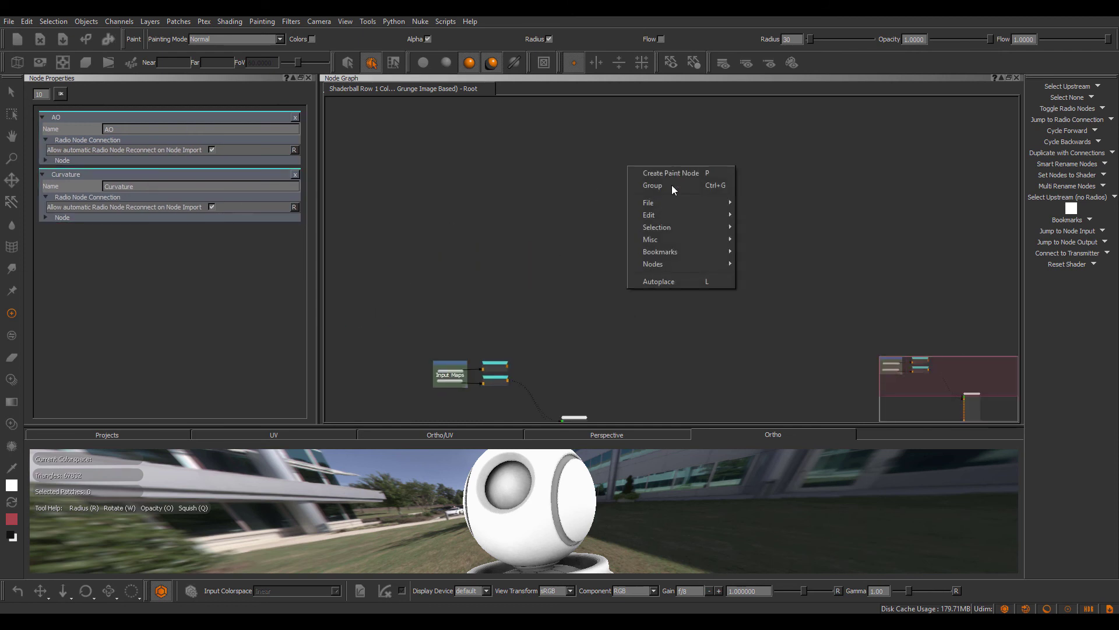
{"action": "mouse_move", "coordinate": [677, 199]}
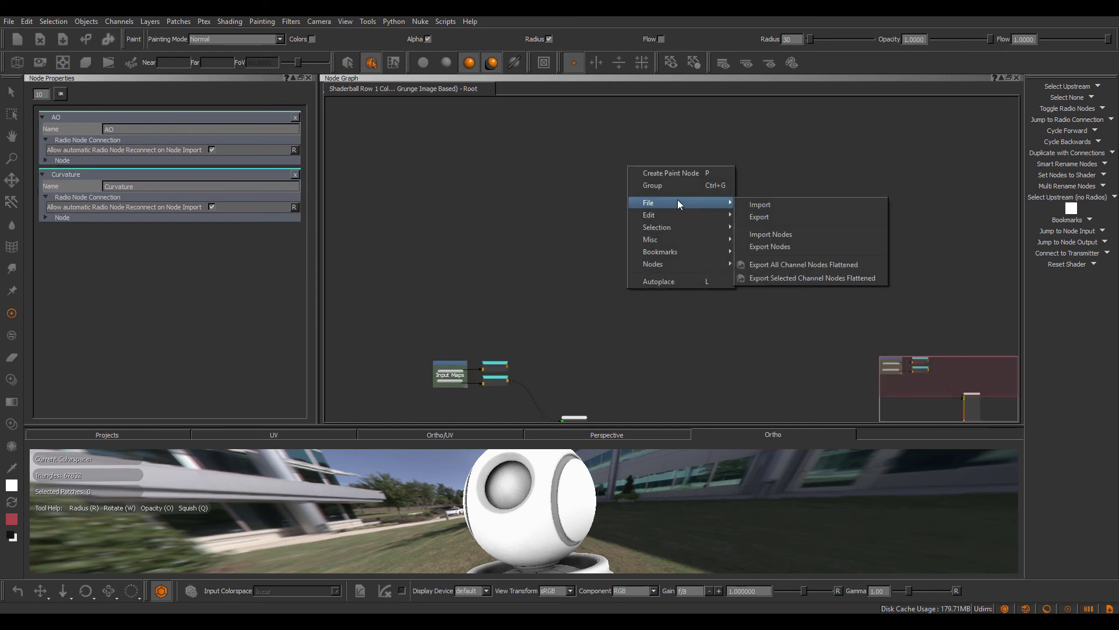
{"action": "left_click", "coordinate": [773, 233]}
{"action": "left_click", "coordinate": [379, 277]}
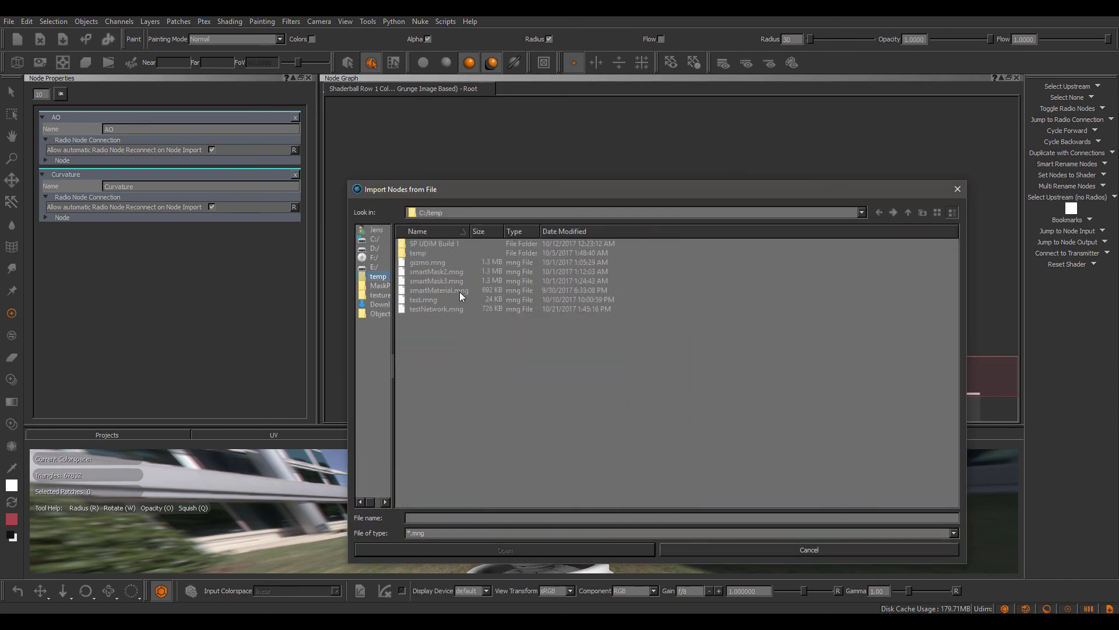
{"action": "left_click", "coordinate": [455, 291]}
{"action": "left_click", "coordinate": [548, 549]}
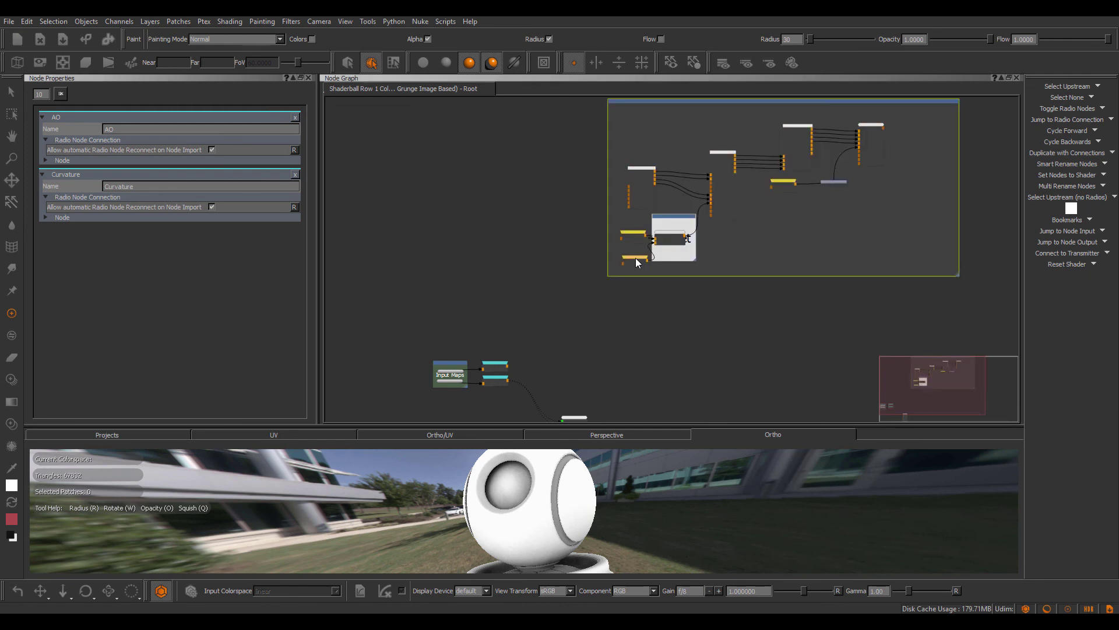
Connect the output of the imported material's Unreal node to the viewer and frame the shaderball closer
{"action": "scroll", "coordinate": [733, 319], "scroll_direction": "up", "scroll_amount": 4}
{"action": "middle_click_drag", "start_coordinate": [695, 193], "coordinate": [665, 252]}
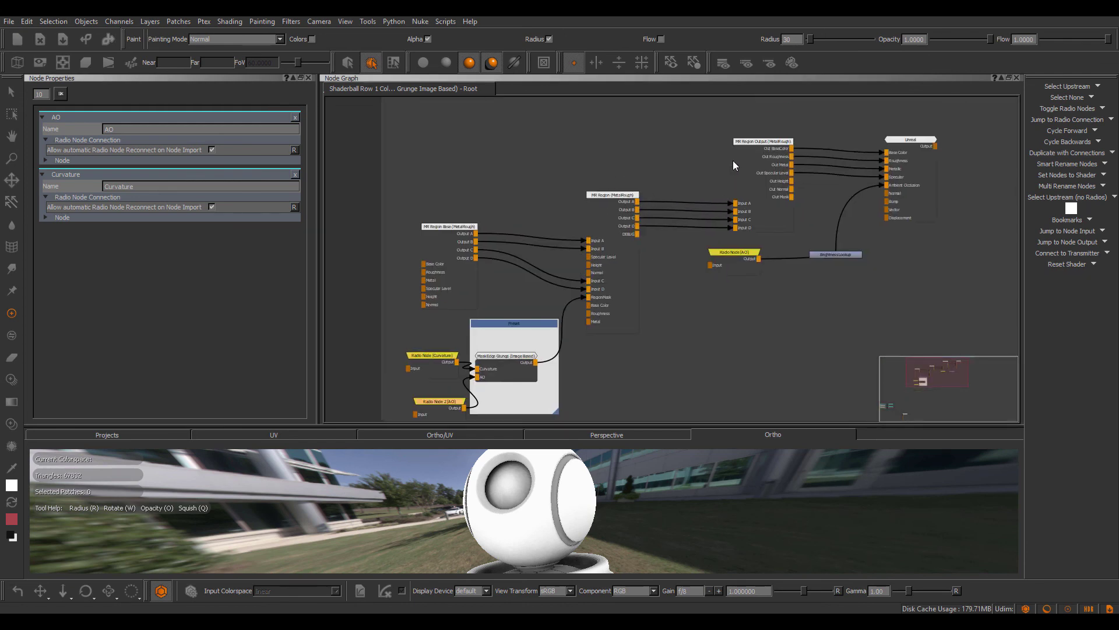
{"action": "left_click_drag", "start_coordinate": [935, 145], "coordinate": [640, 422]}
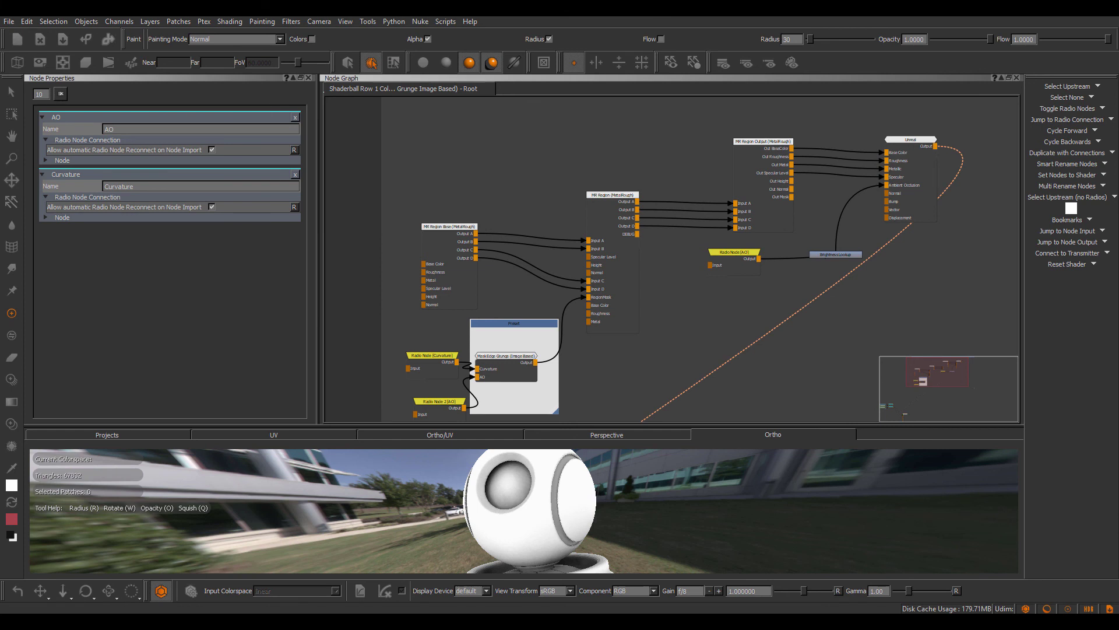
{"action": "right_click_drag", "start_coordinate": [561, 508], "coordinate": [583, 489], "text": "alt"}
{"action": "mouse_move", "coordinate": [583, 490]}
{"action": "left_mouse_down", "text": "alt"}
{"action": "mouse_move", "coordinate": [597, 506]}
{"action": "mouse_move", "coordinate": [617, 487]}
{"action": "left_mouse_up", "text": "alt"}
Open the properties of the Mask Edge Grunge (Image Based) node and set its Scratches to 1.0167
{"action": "middle_click_drag", "start_coordinate": [545, 338], "coordinate": [532, 289]}
{"action": "scroll", "coordinate": [533, 289], "scroll_direction": "up", "scroll_amount": 3}
{"action": "double_click", "coordinate": [547, 285]}
{"action": "left_click", "coordinate": [74, 166]}
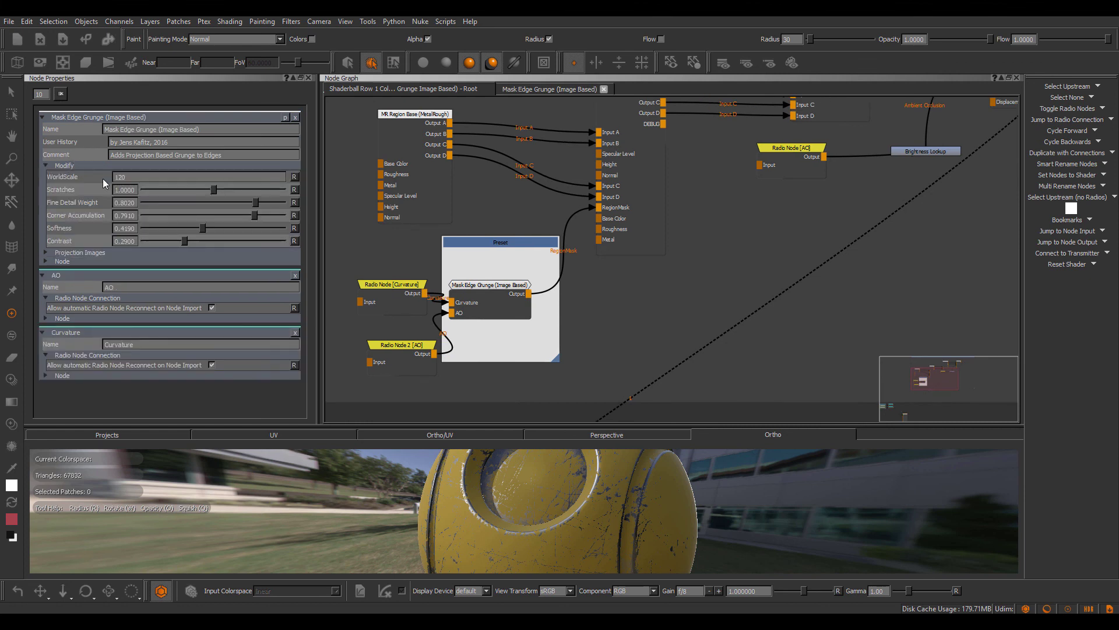
{"action": "mouse_move", "coordinate": [215, 190]}
{"action": "left_mouse_down"}
{"action": "mouse_move", "coordinate": [264, 190]}
{"action": "mouse_move", "coordinate": [180, 190]}
{"action": "mouse_move", "coordinate": [216, 190]}
{"action": "left_mouse_up"}
Select the imported material's Curvature and AO radio nodes and trace their connections back to the Curvature and AO transmitters
{"action": "middle_click_drag", "start_coordinate": [481, 275], "coordinate": [633, 231]}
{"action": "left_click_drag", "start_coordinate": [545, 245], "coordinate": [540, 241]}
{"action": "left_click_drag", "start_coordinate": [560, 304], "coordinate": [547, 300]}
{"action": "left_click_drag", "start_coordinate": [537, 219], "coordinate": [544, 320]}
{"action": "scroll", "coordinate": [549, 316], "scroll_direction": "down", "scroll_amount": 6}
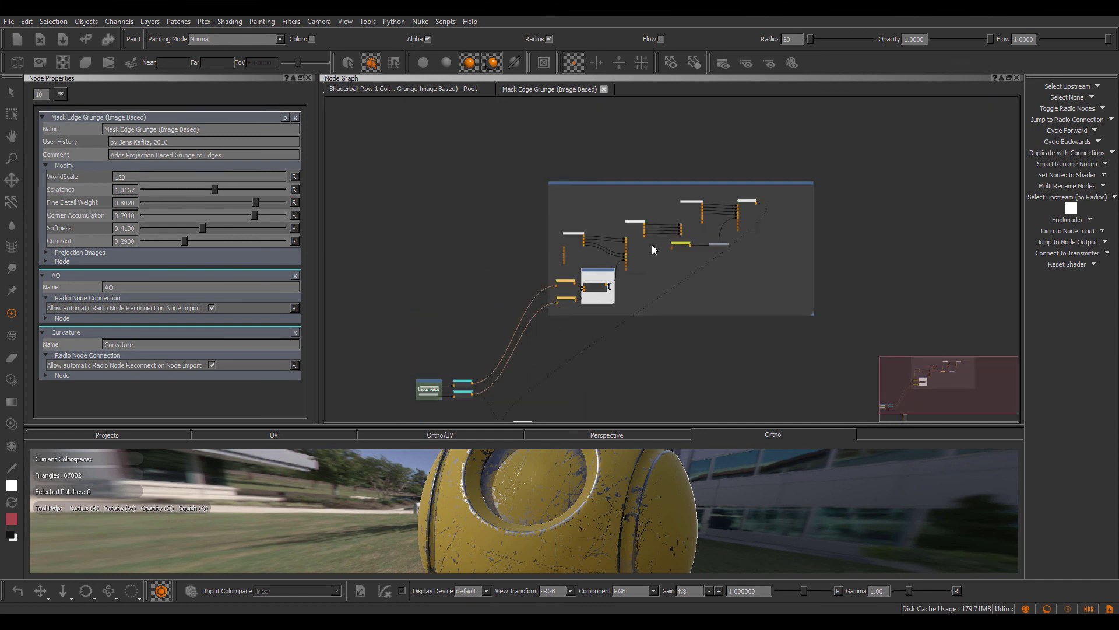
{"action": "left_click", "coordinate": [684, 245]}
{"action": "scroll", "coordinate": [580, 286], "scroll_direction": "up", "scroll_amount": 5}
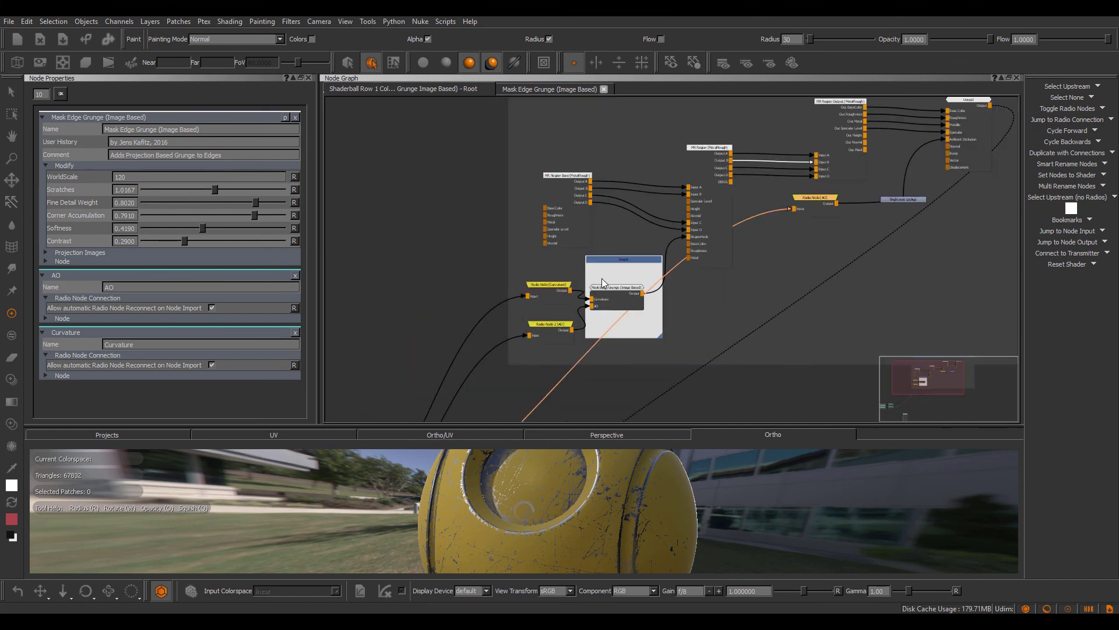
{"action": "left_click", "coordinate": [618, 300]}
{"action": "scroll", "coordinate": [613, 306], "scroll_direction": "down", "scroll_amount": 3}
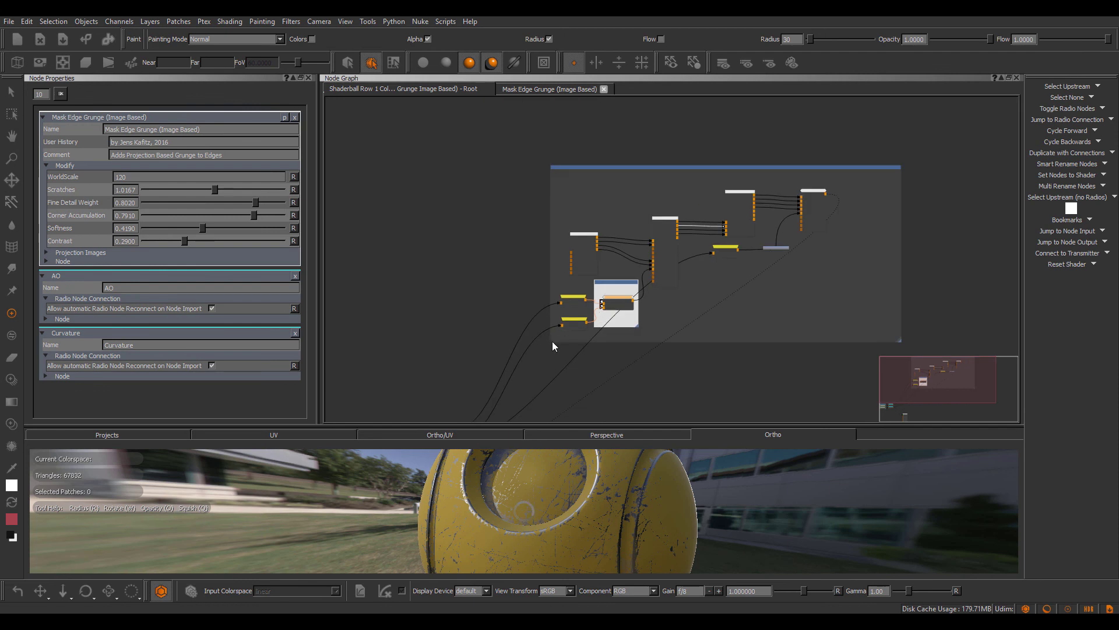
{"action": "left_click", "coordinate": [548, 337]}
{"action": "middle_click_drag", "start_coordinate": [548, 336], "coordinate": [512, 321]}
{"action": "middle_click_drag", "start_coordinate": [437, 358], "coordinate": [460, 300]}
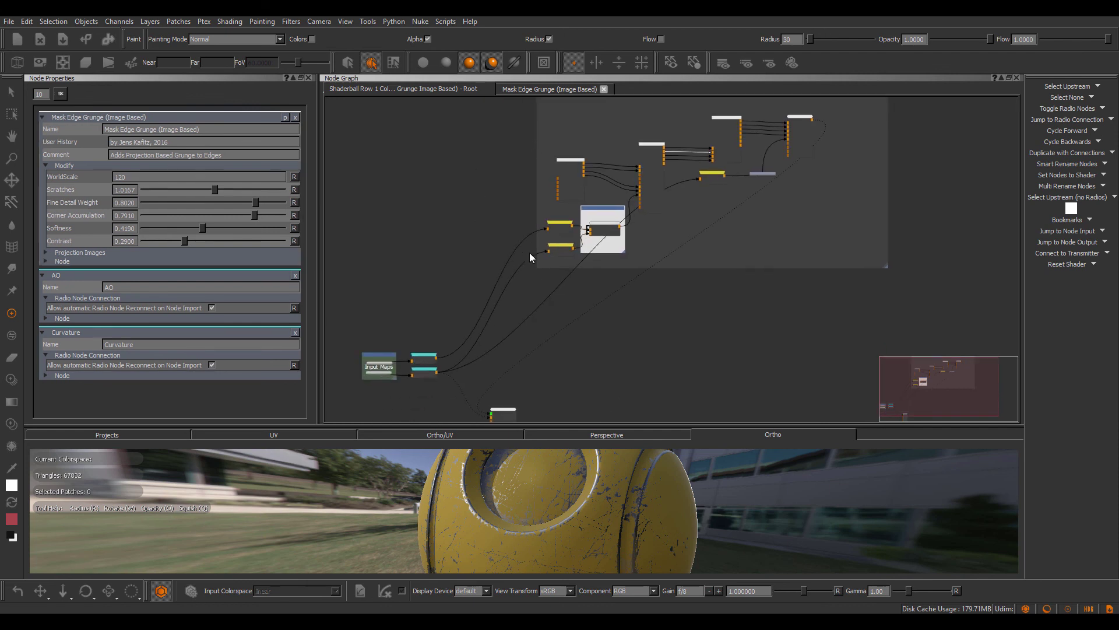